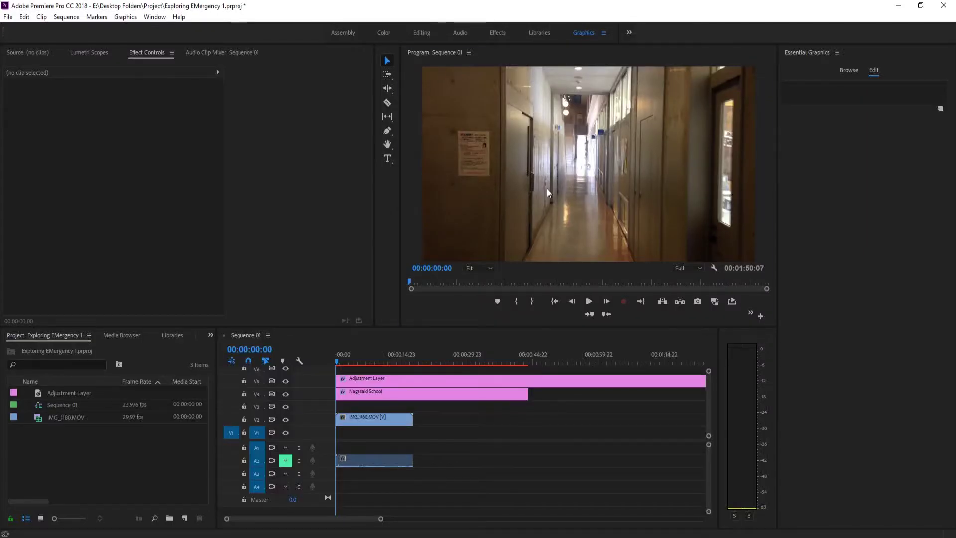
Create a new Sequence 03 with the default preset
click(547, 188)
key(grave)
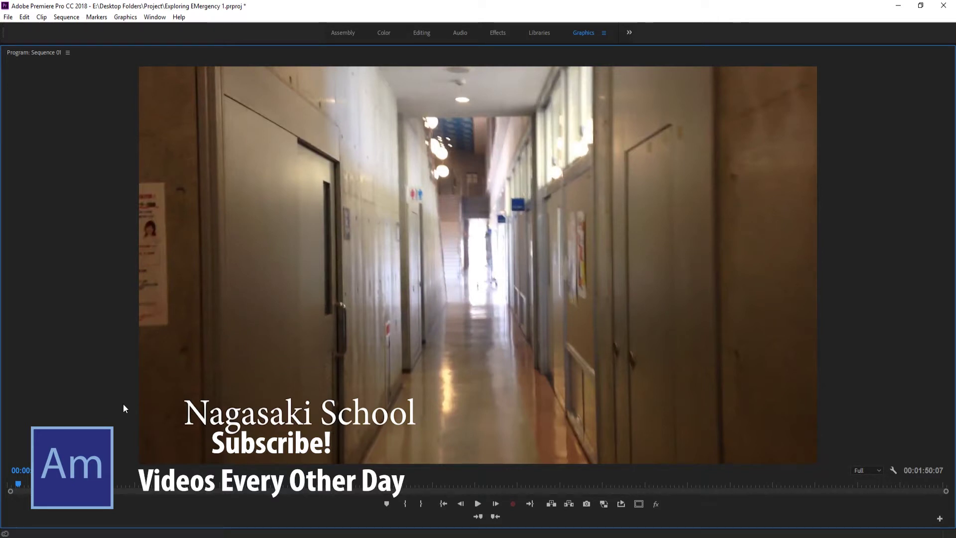
key(grave)
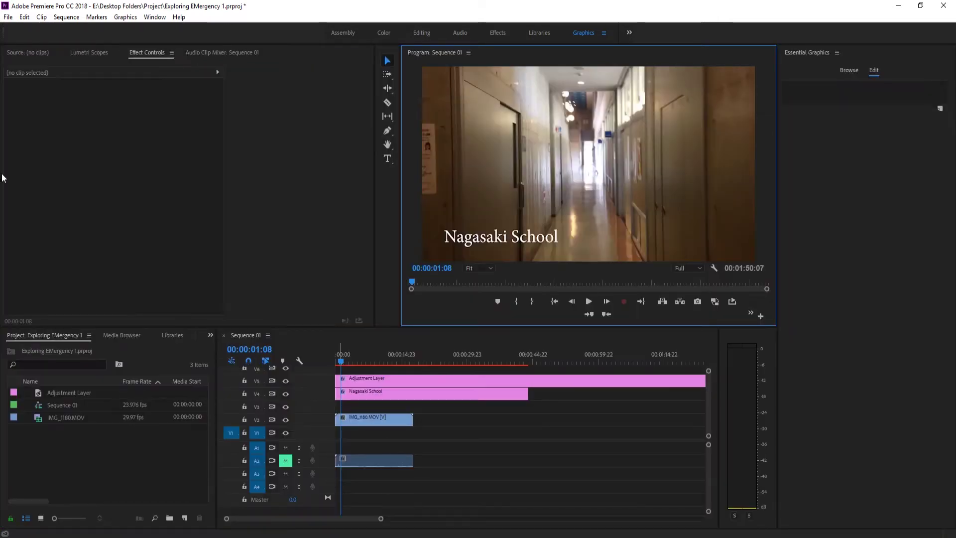
click(8, 17)
mouse_move(30, 28)
click(206, 53)
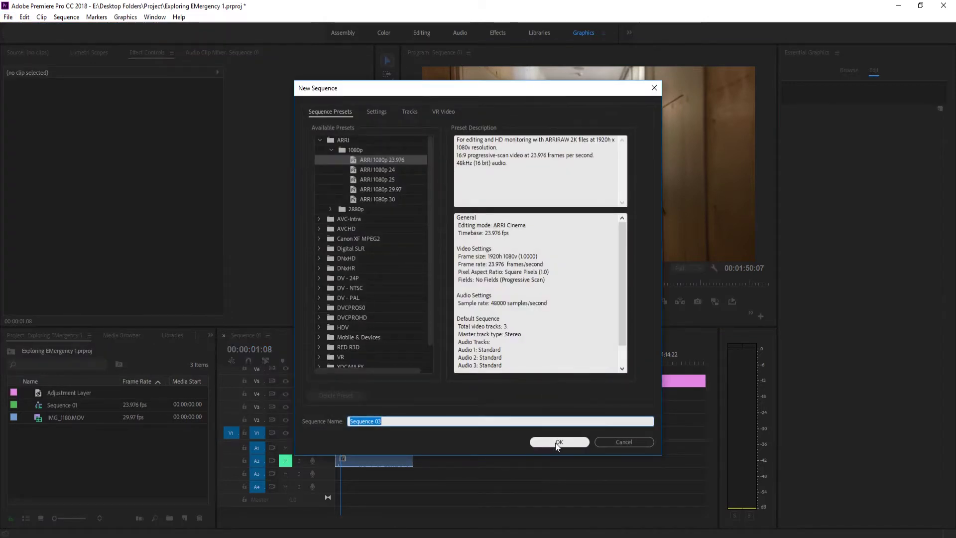
click(557, 444)
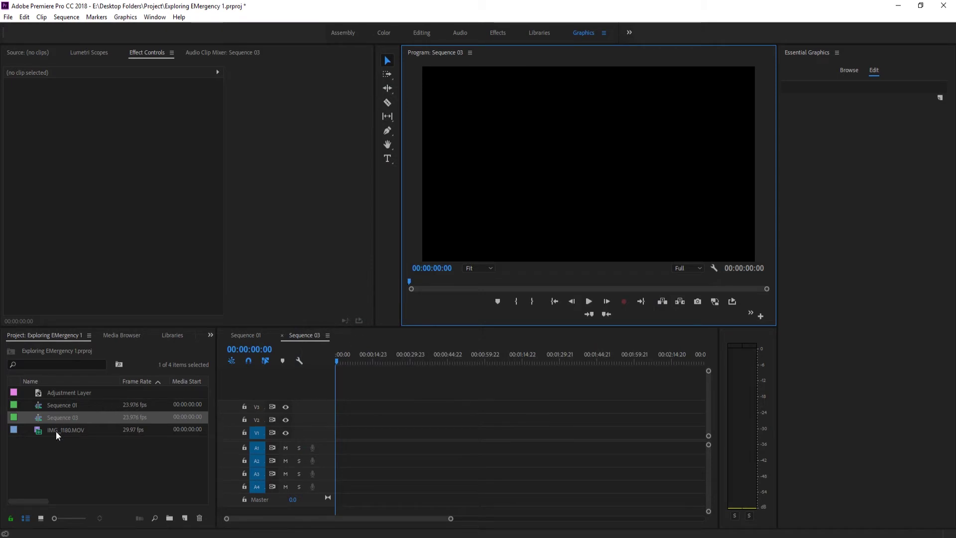
Add IMG_1180.MOV to Sequence 03 and match the sequence settings to its 29.97 fps
drag(55, 432, 334, 447)
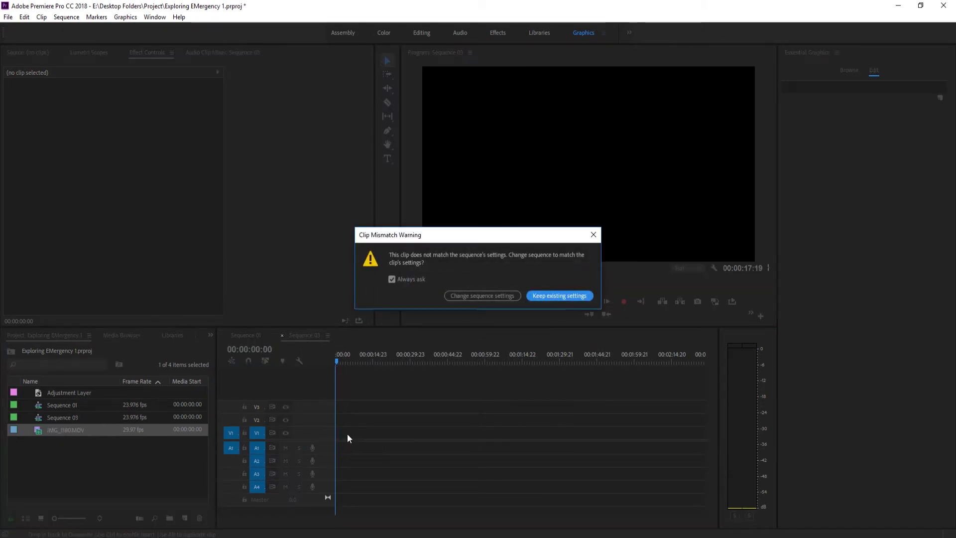
click(476, 297)
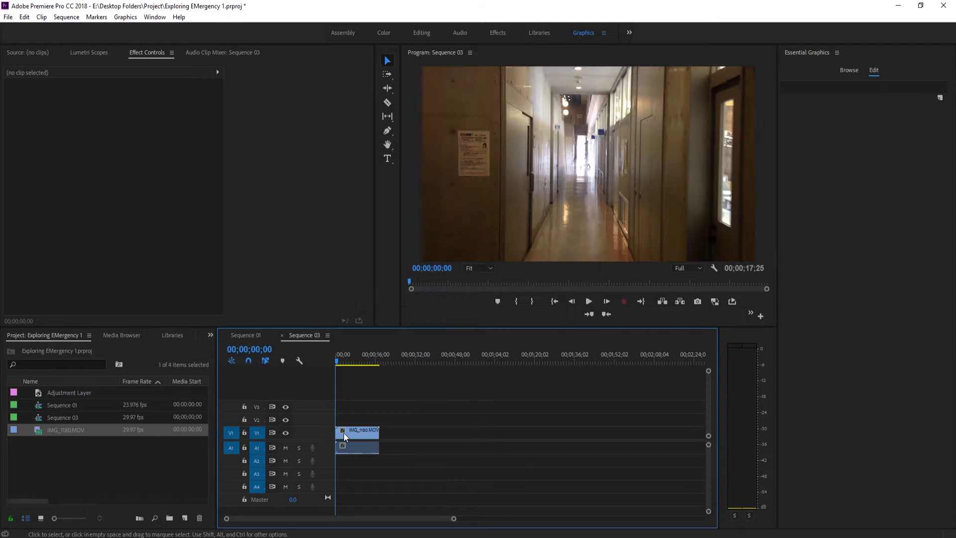
drag(518, 327, 518, 353)
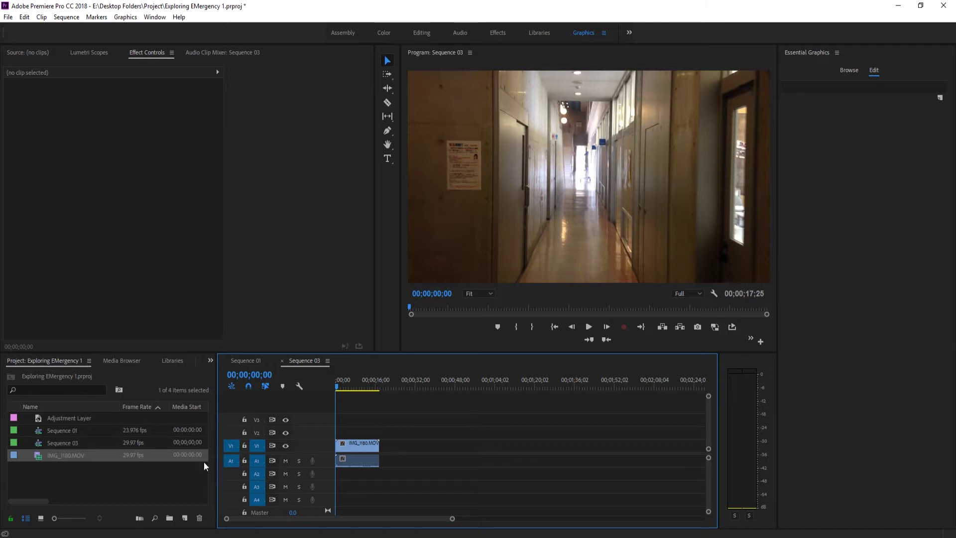
Type the title 'A School Day' in the lower left of the hallway frame and nudge it into place
click(388, 158)
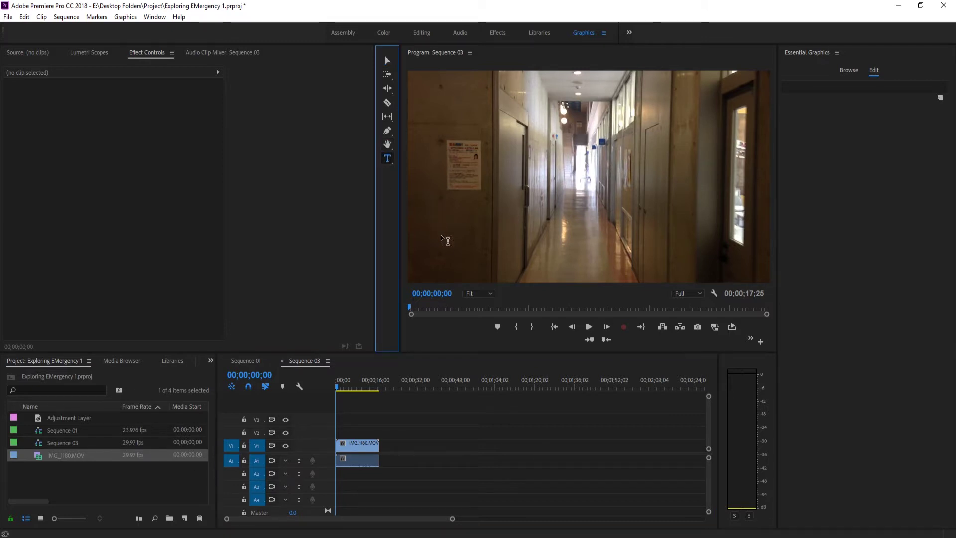
drag(431, 243, 567, 271)
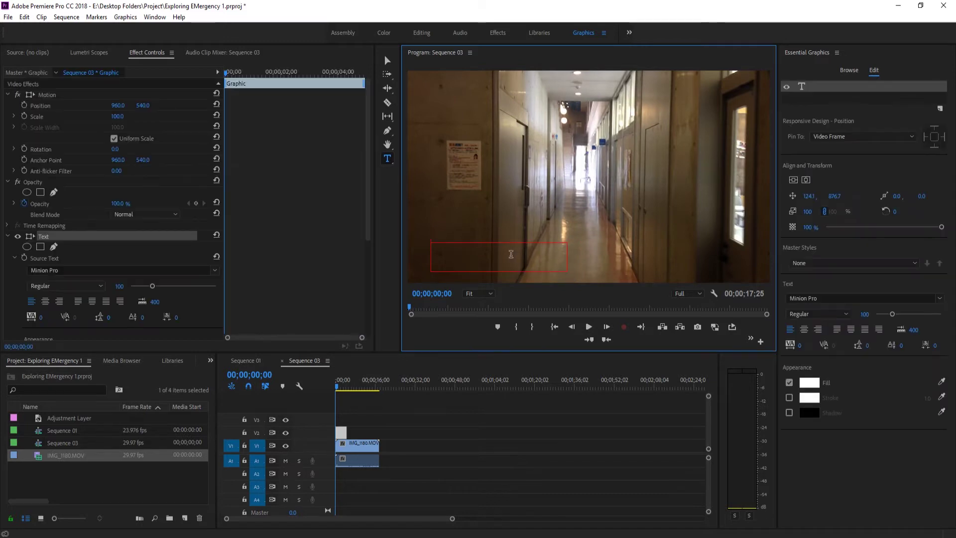
text(A school)
key(BackSpace)
key(BackSpace)
key(BackSpace)
key(BackSpace)
key(BackSpace)
key(BackSpace)
text(School)
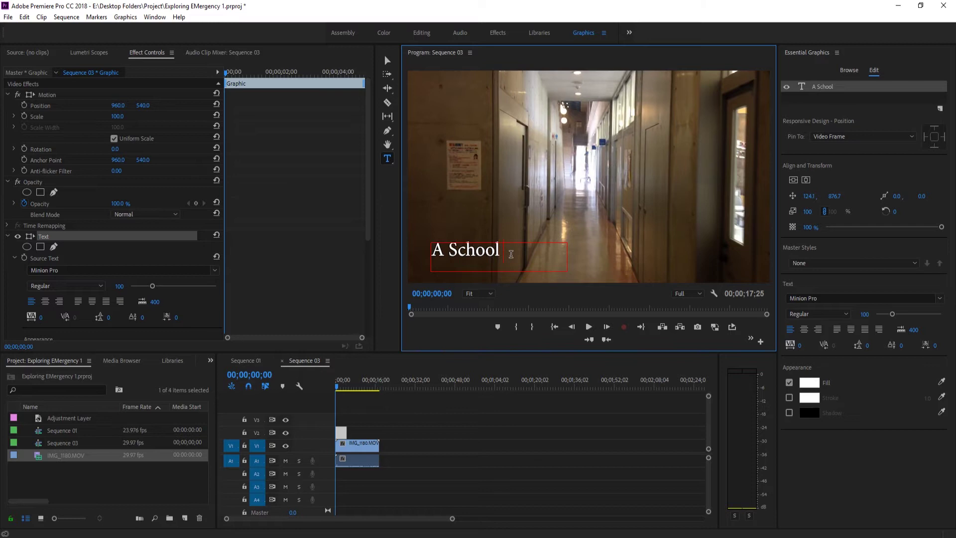
text( Day)
click(502, 463)
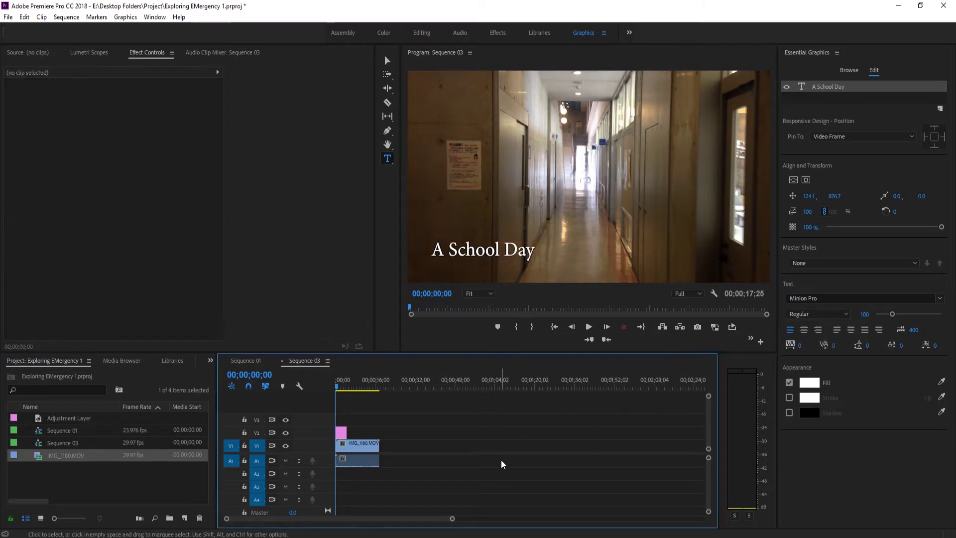
key(v)
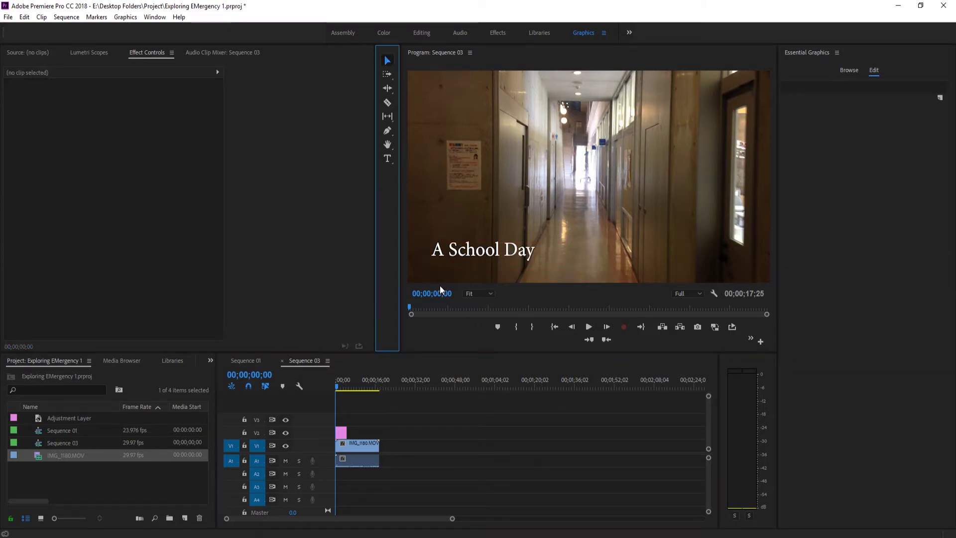
mouse_move(462, 250)
mouse_down()
mouse_move(657, 147)
mouse_move(443, 82)
mouse_move(478, 209)
mouse_move(676, 269)
mouse_move(442, 225)
mouse_move(458, 261)
mouse_move(470, 145)
mouse_move(472, 219)
mouse_move(456, 262)
mouse_up()
click(475, 443)
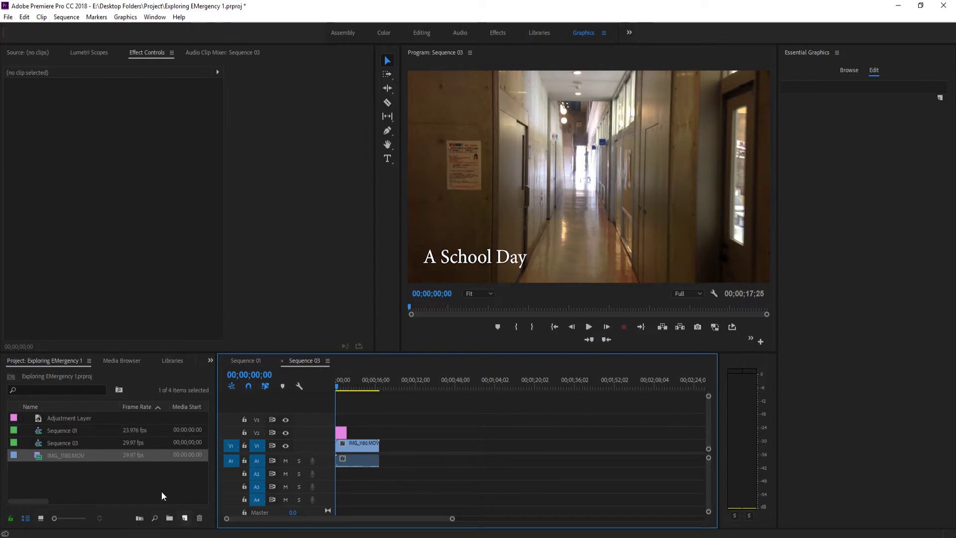
Create an adjustment layer and place it on V3 directly above the A School Day title
click(185, 518)
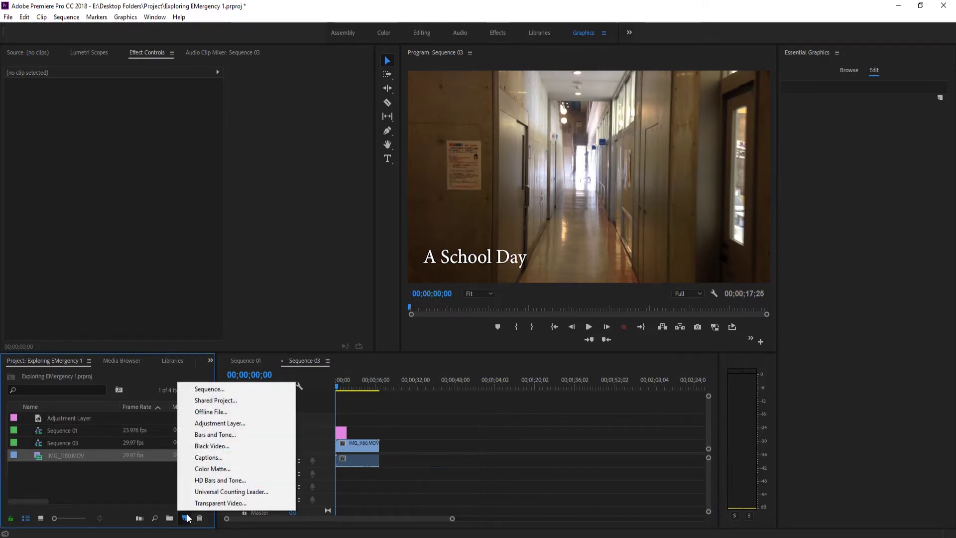
click(222, 424)
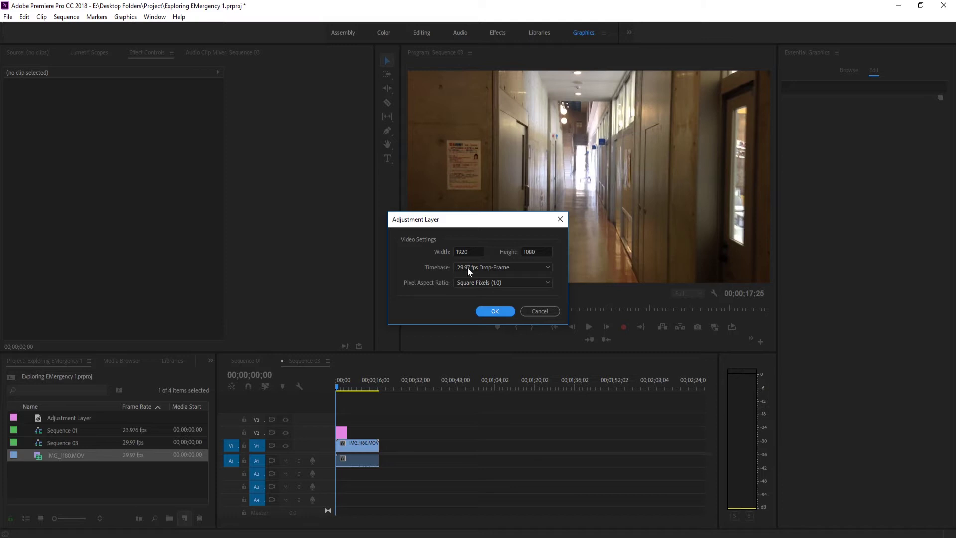
click(494, 310)
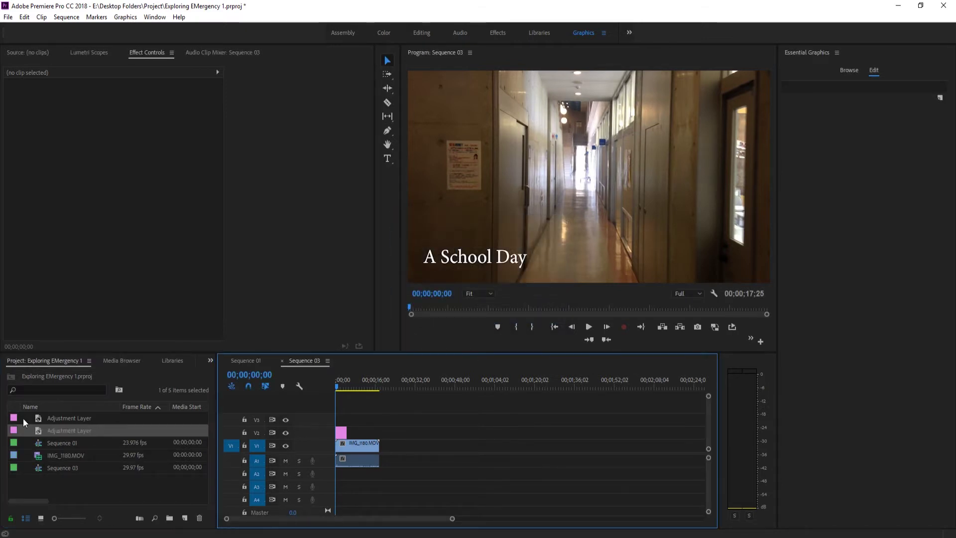
drag(48, 429, 346, 421)
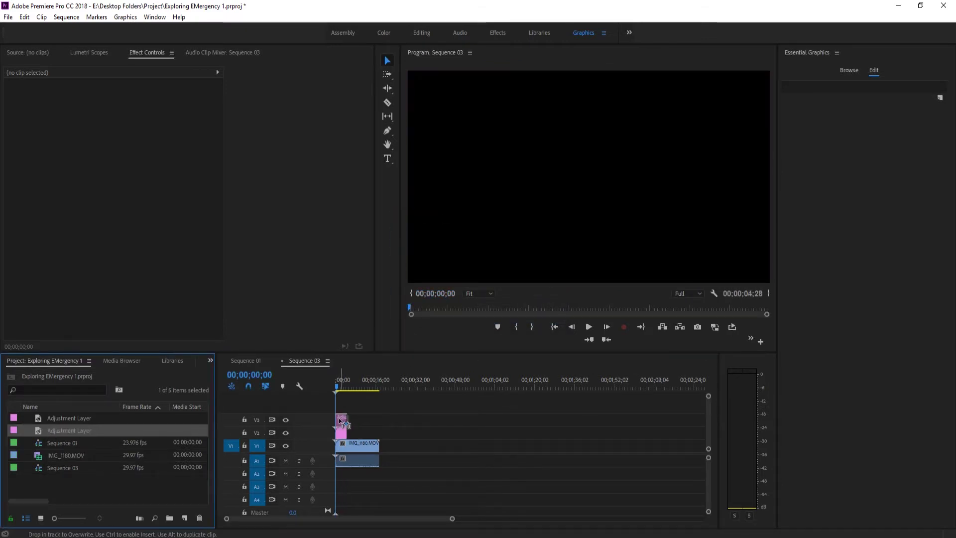
key(equal)
key(equal)
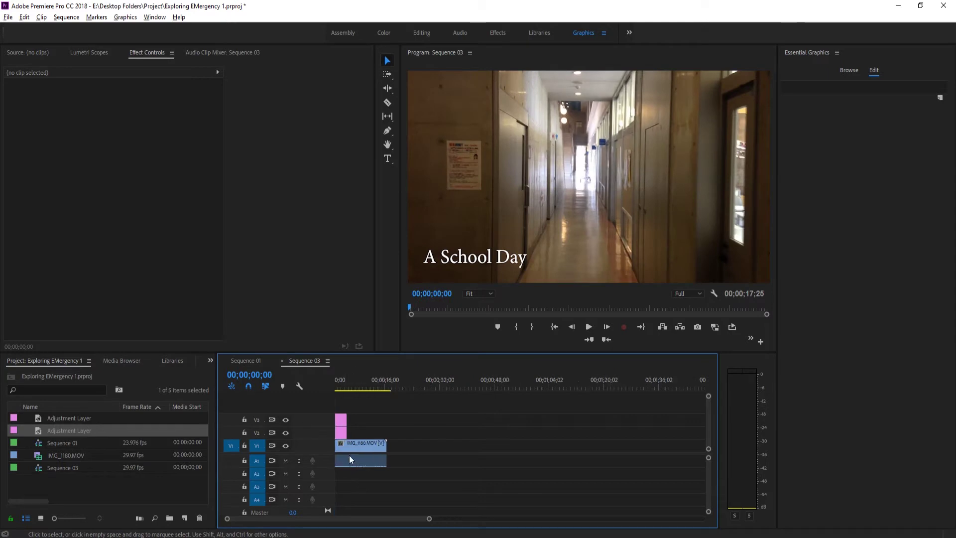
key(equal)
key(equal)
key(equal)
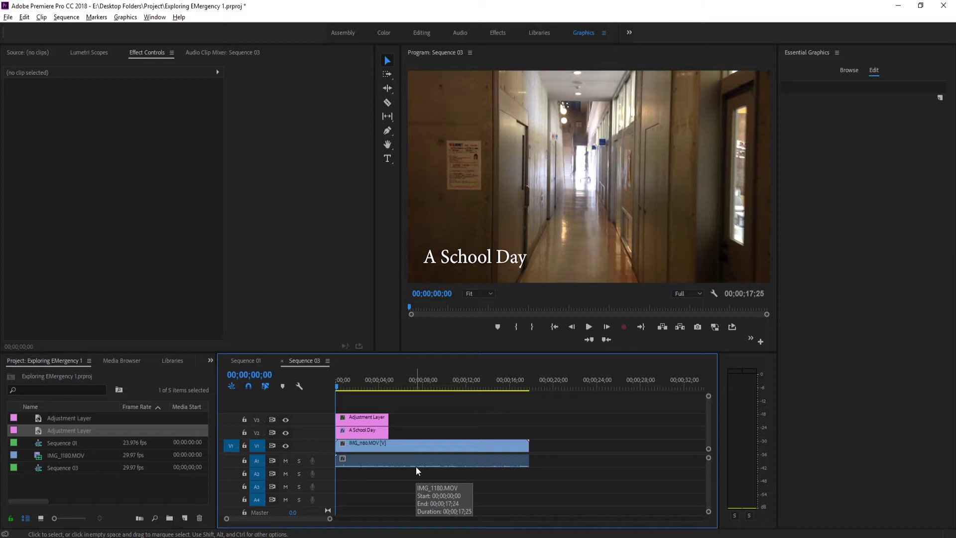
Apply the Lens Flare effect to the V3 adjustment layer
click(375, 429)
click(384, 451)
click(375, 433)
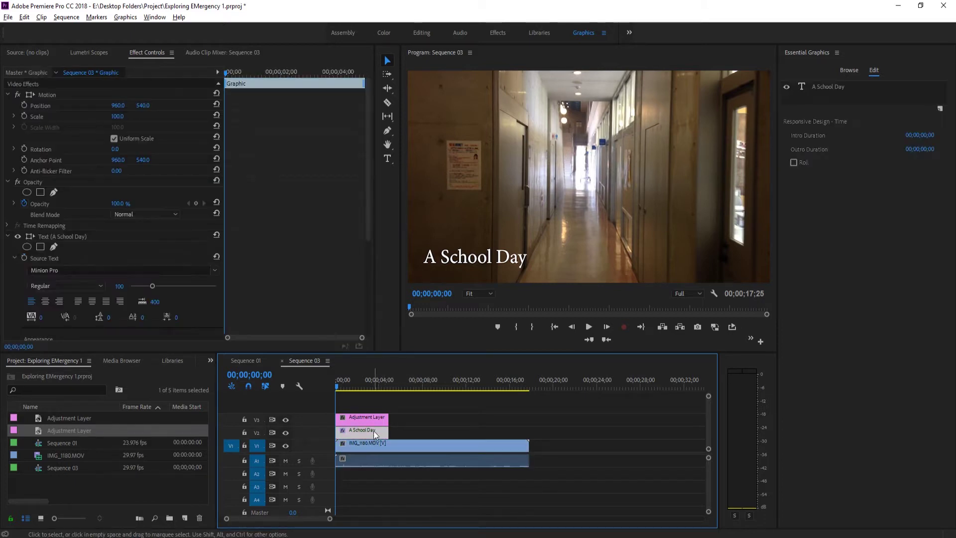
click(368, 417)
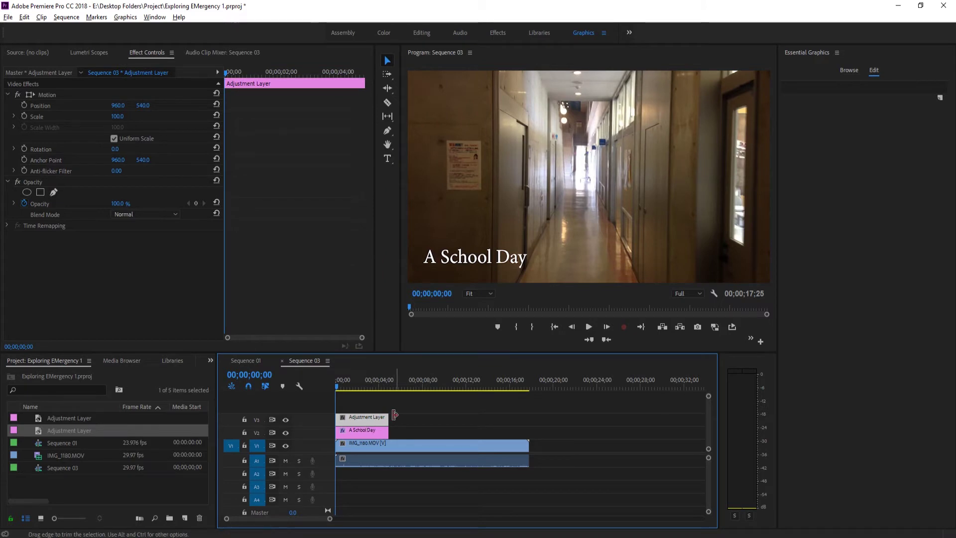
click(210, 361)
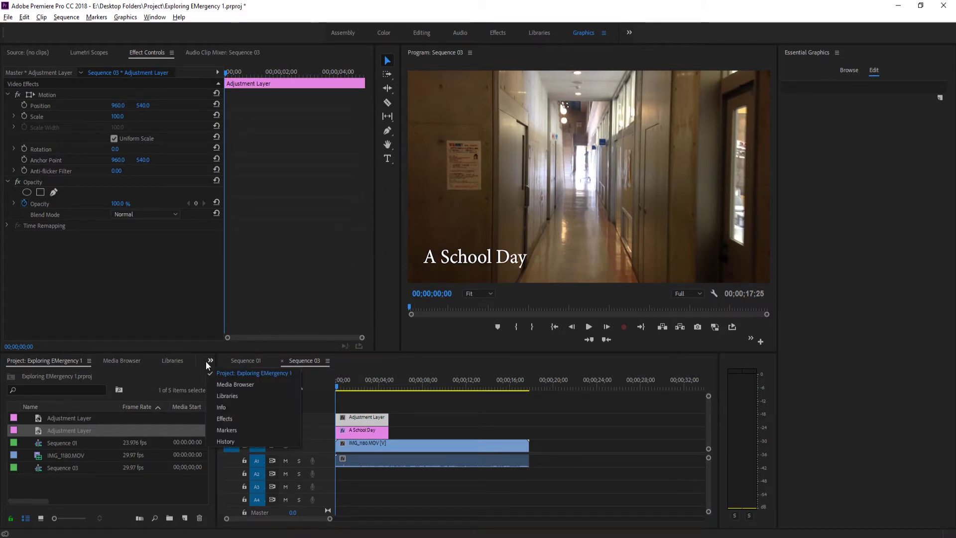
click(228, 417)
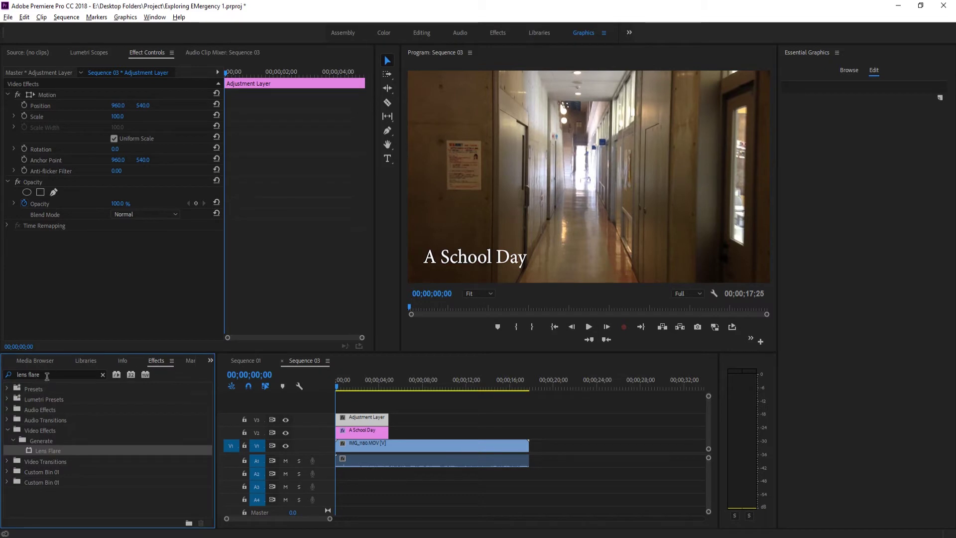
drag(47, 375, 2, 378)
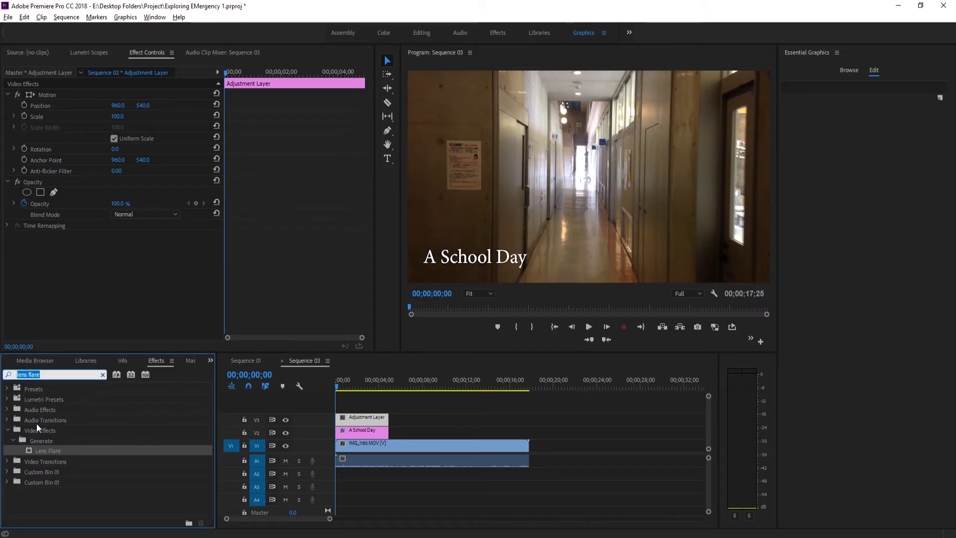
click(49, 451)
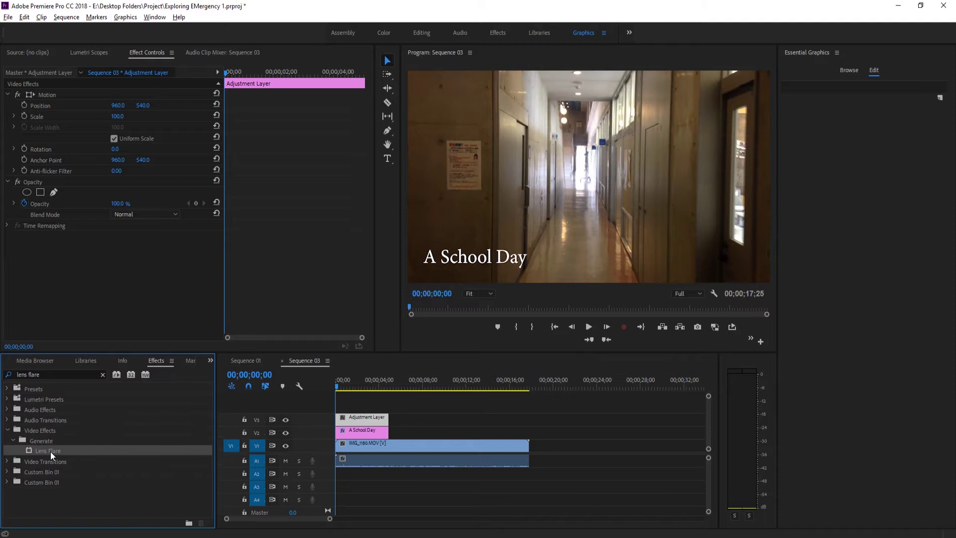
drag(50, 452, 352, 415)
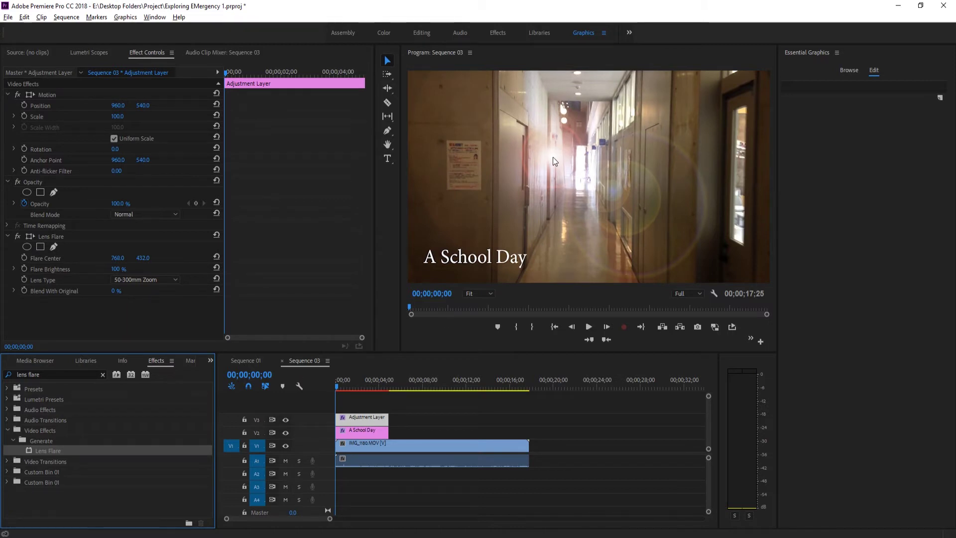
Move the Flare Center to 105.6, 961.2 at the lower left by the title's start
click(48, 259)
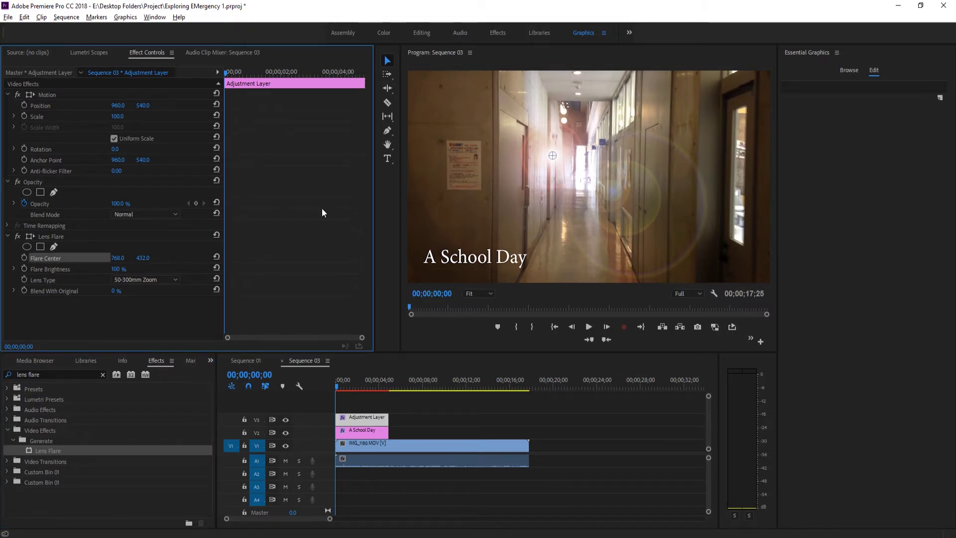
drag(551, 156, 581, 160)
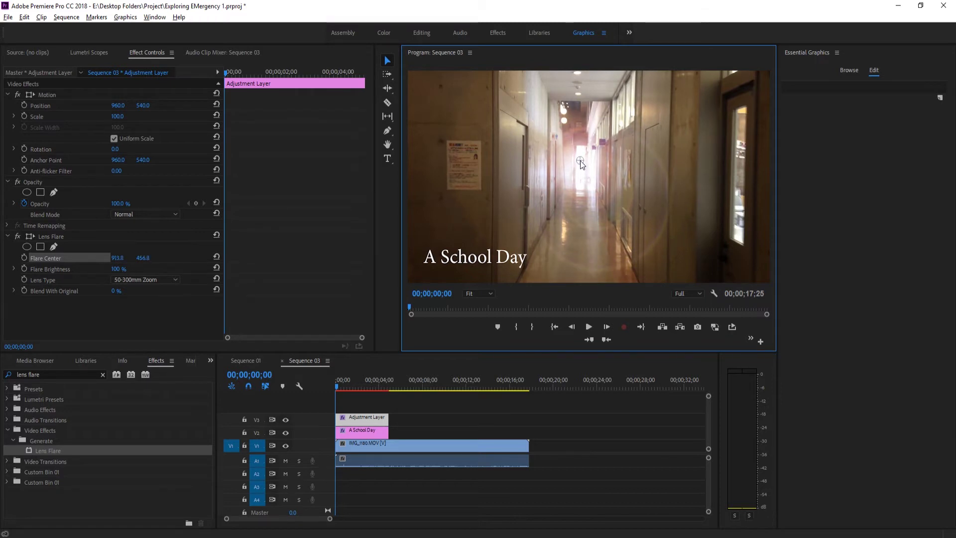
click(623, 426)
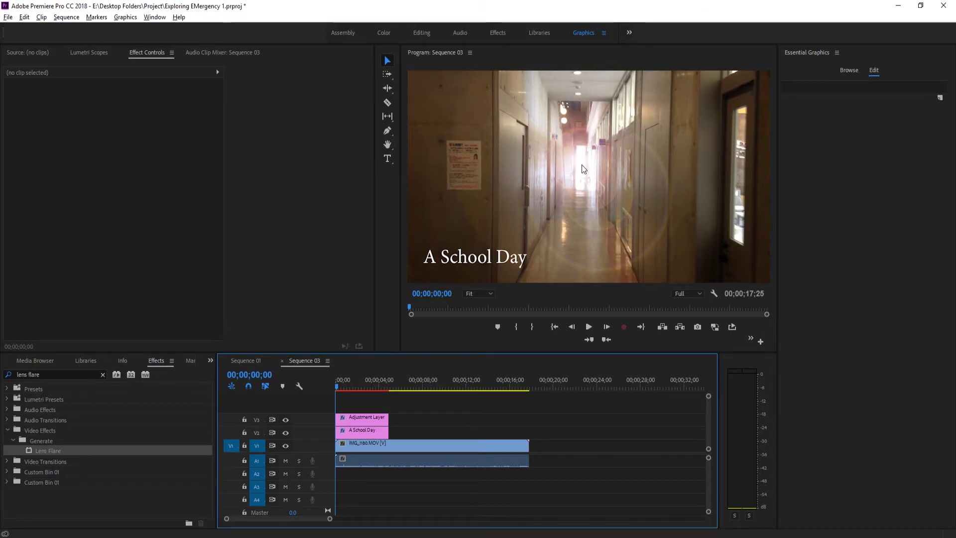
click(376, 421)
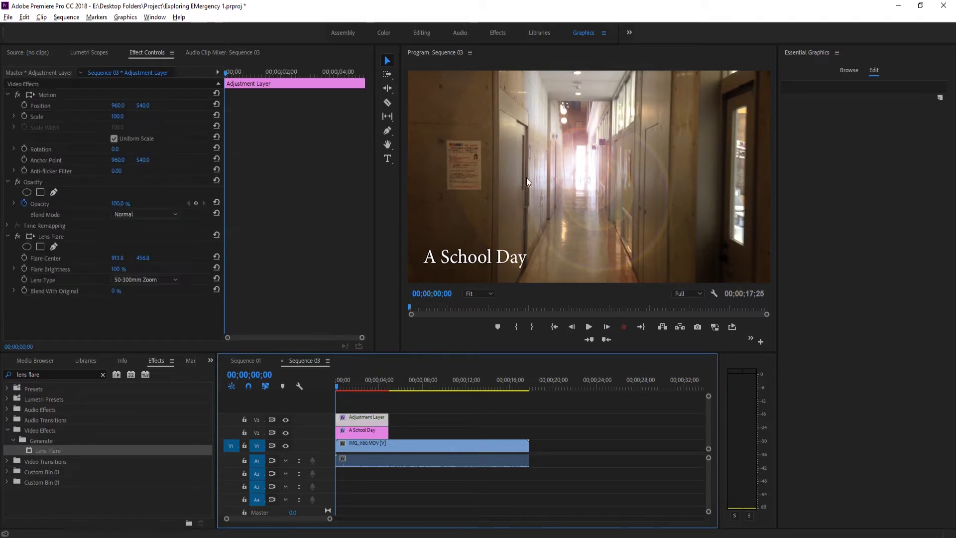
click(68, 258)
drag(581, 156, 428, 259)
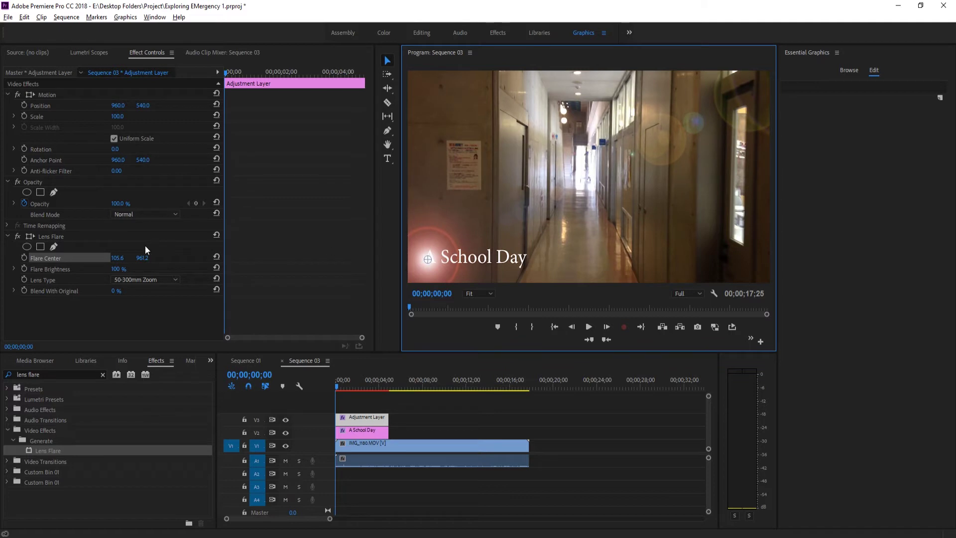
Place the flare centre on the title's 'A' at 113.6, 955.9
click(379, 417)
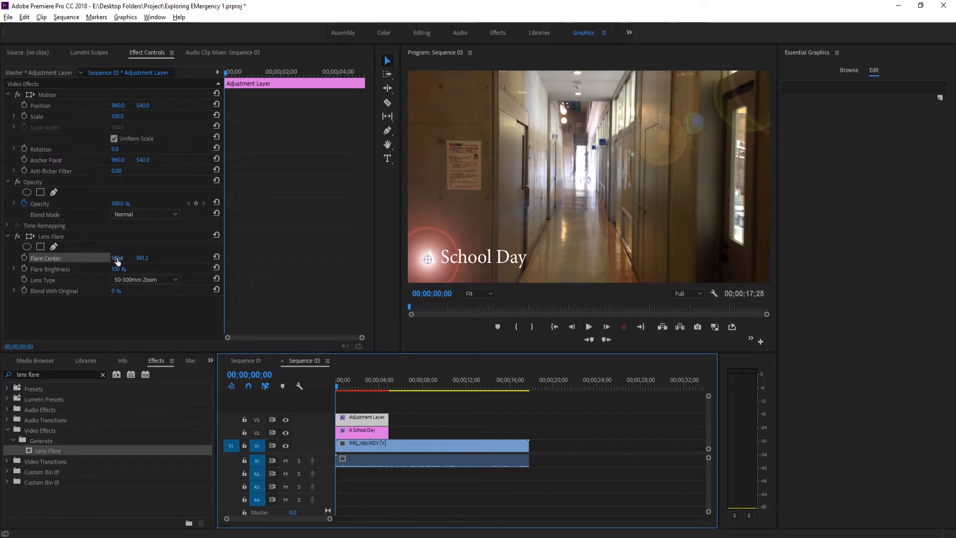
mouse_move(144, 258)
mouse_down()
mouse_move(164, 258)
mouse_move(146, 259)
mouse_up()
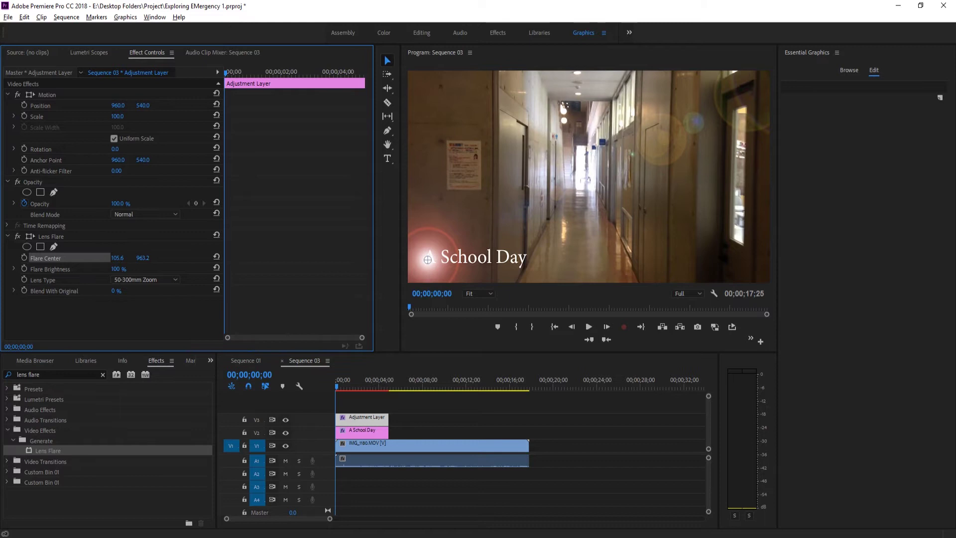
click(428, 259)
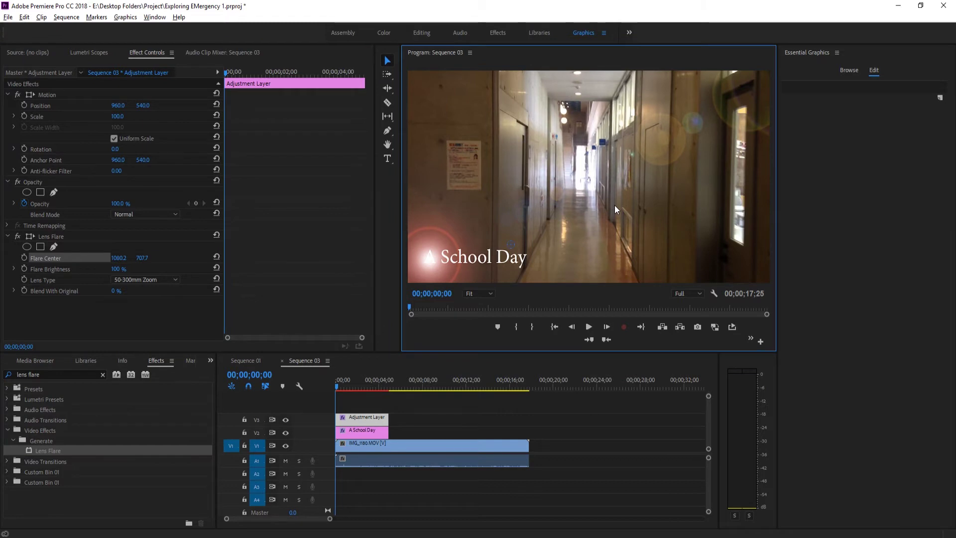
drag(615, 205, 430, 260)
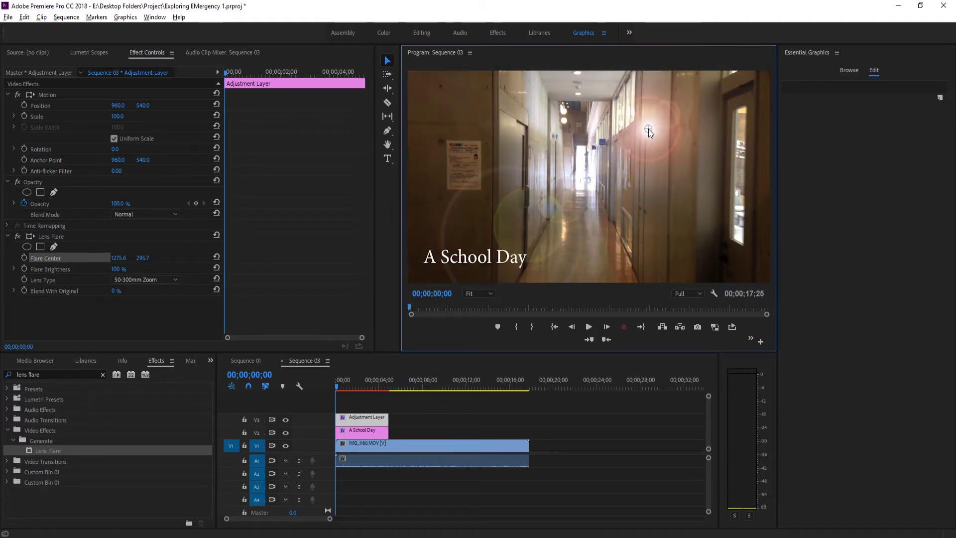
drag(648, 130, 429, 258)
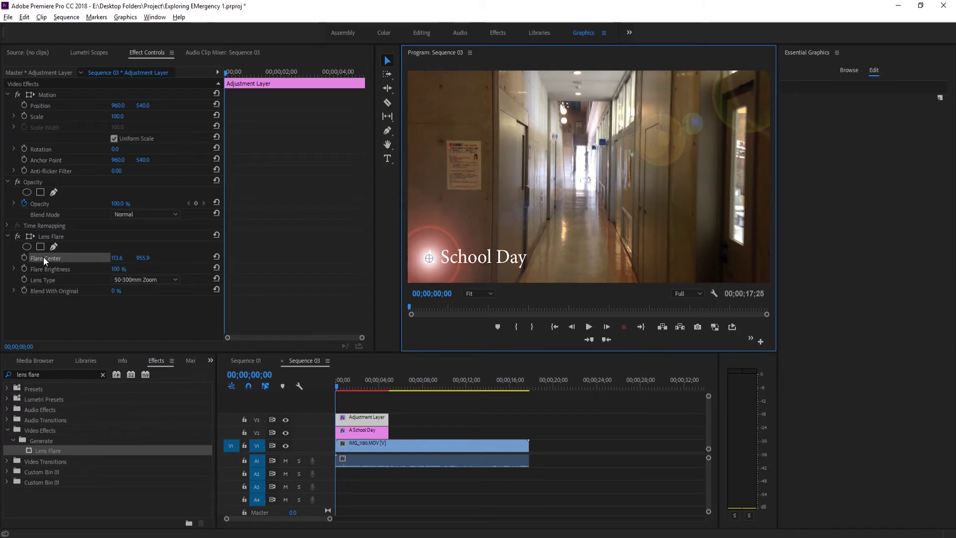
Keyframe Flare Center and Flare Brightness at the start, with brightness set to 0%
click(25, 258)
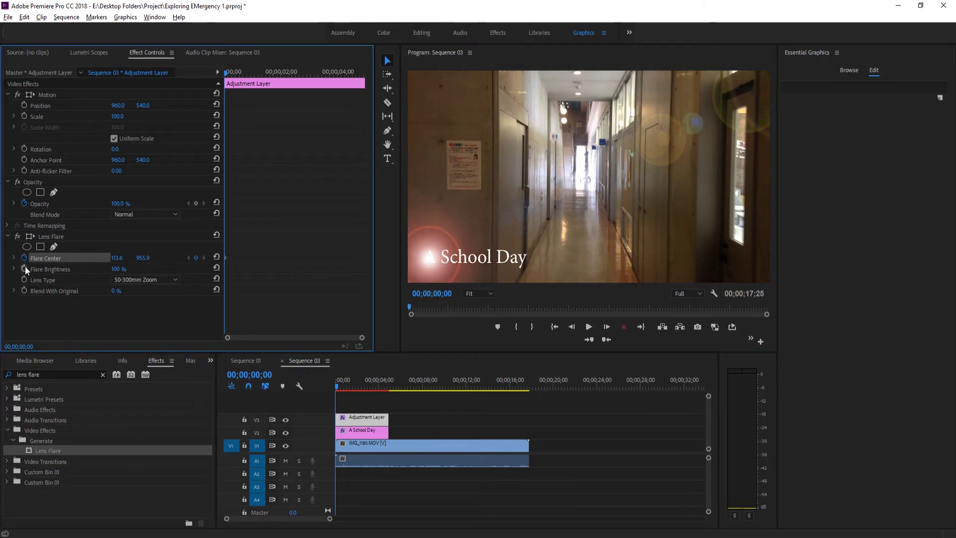
click(25, 267)
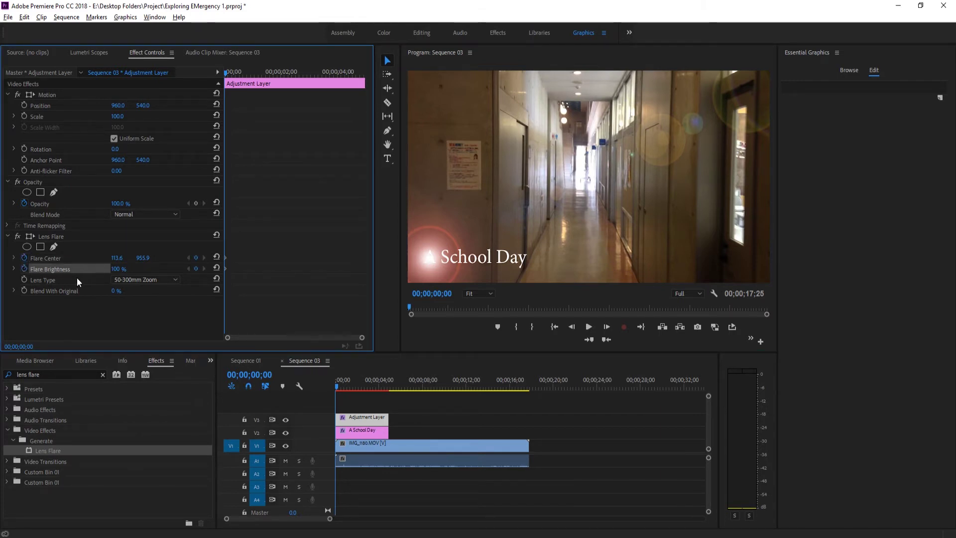
click(120, 274)
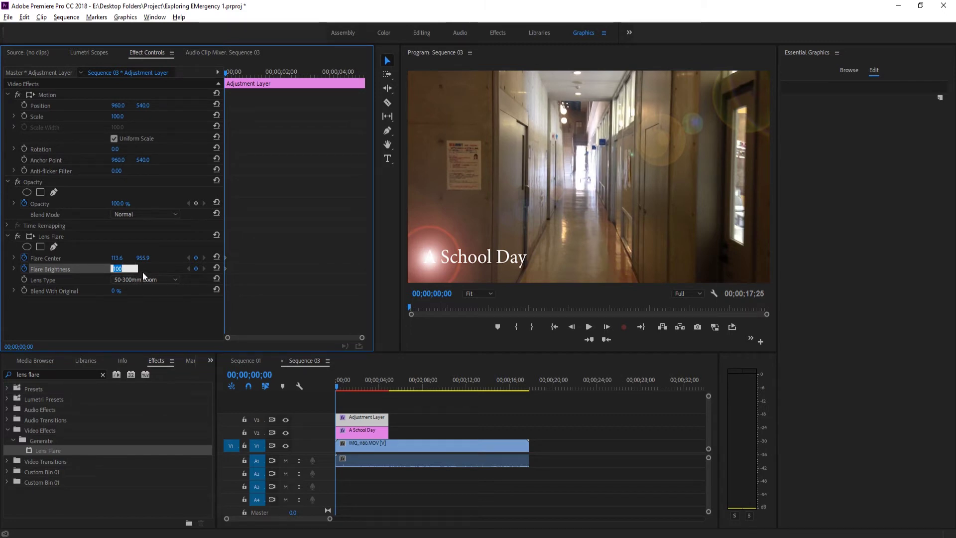
text(0)
key(Return)
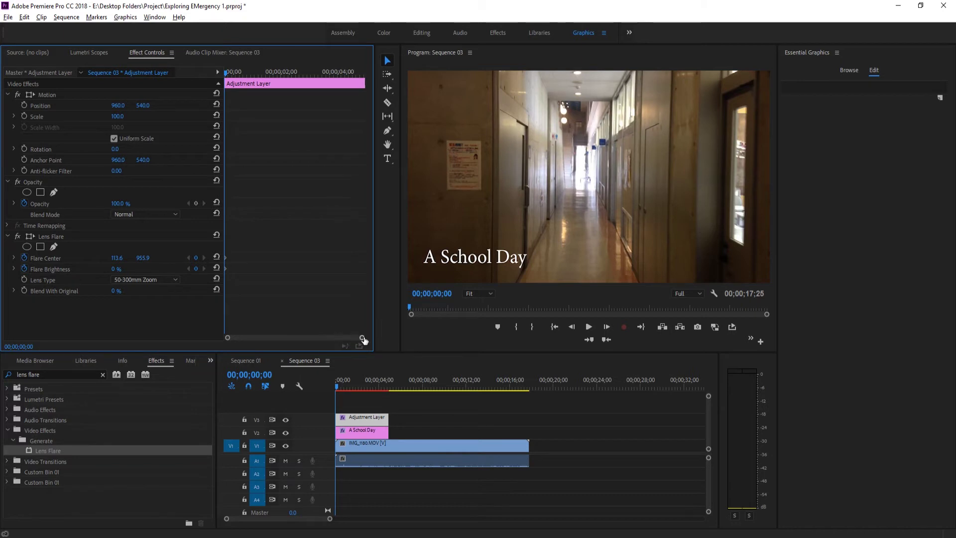
At frame 3, raise Flare Brightness to 106% and add a Flare Center keyframe
drag(364, 340, 243, 343)
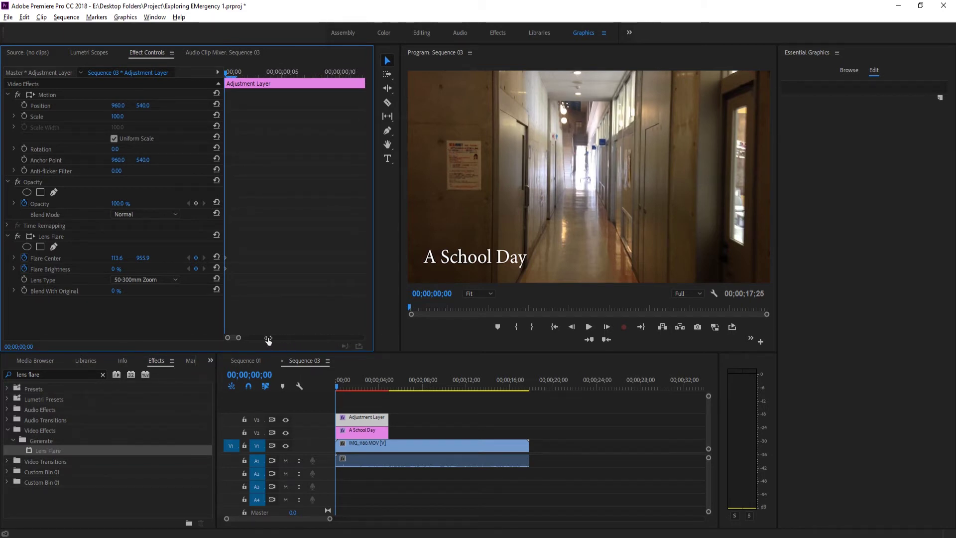
mouse_move(268, 340)
mouse_down()
mouse_move(301, 338)
mouse_move(254, 341)
mouse_move(356, 336)
mouse_move(284, 340)
mouse_up()
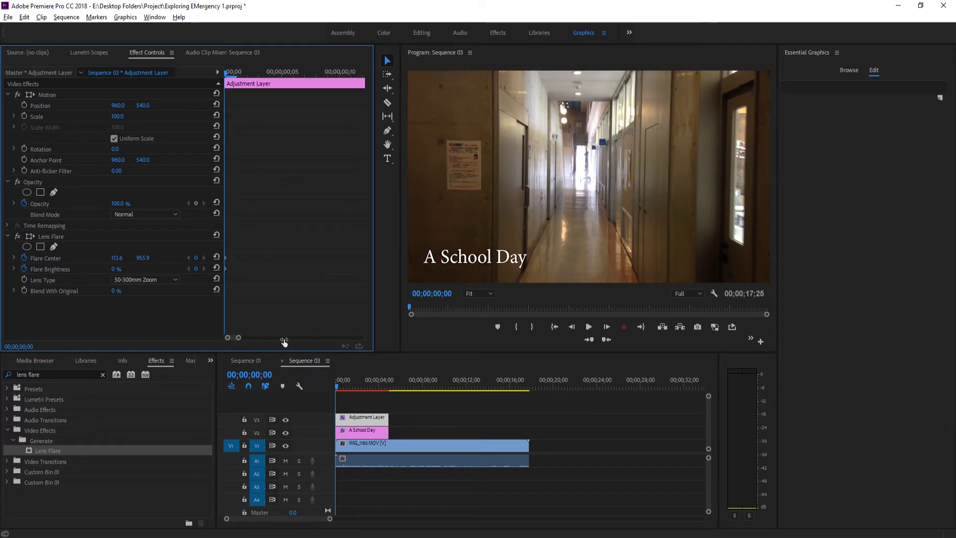
click(607, 327)
click(607, 327)
click(607, 327)
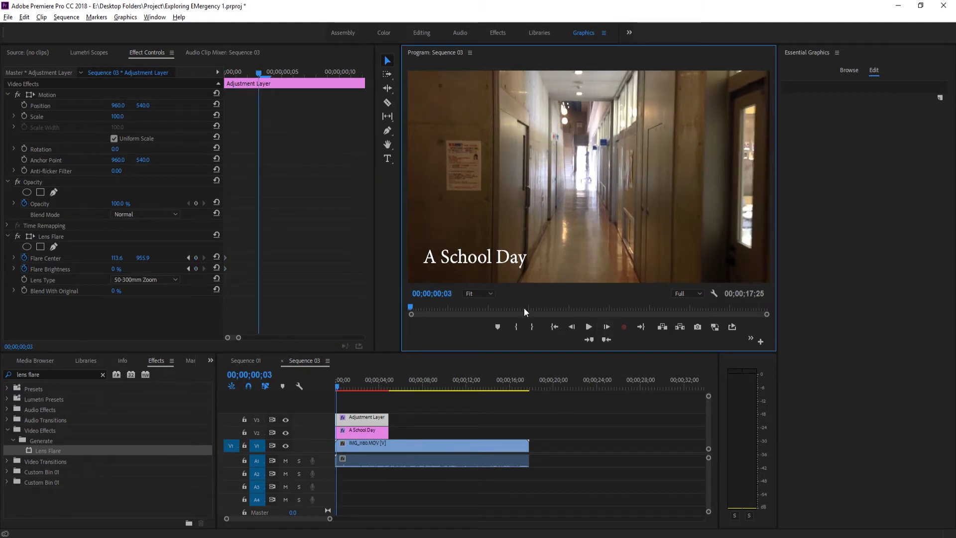
drag(116, 272, 168, 273)
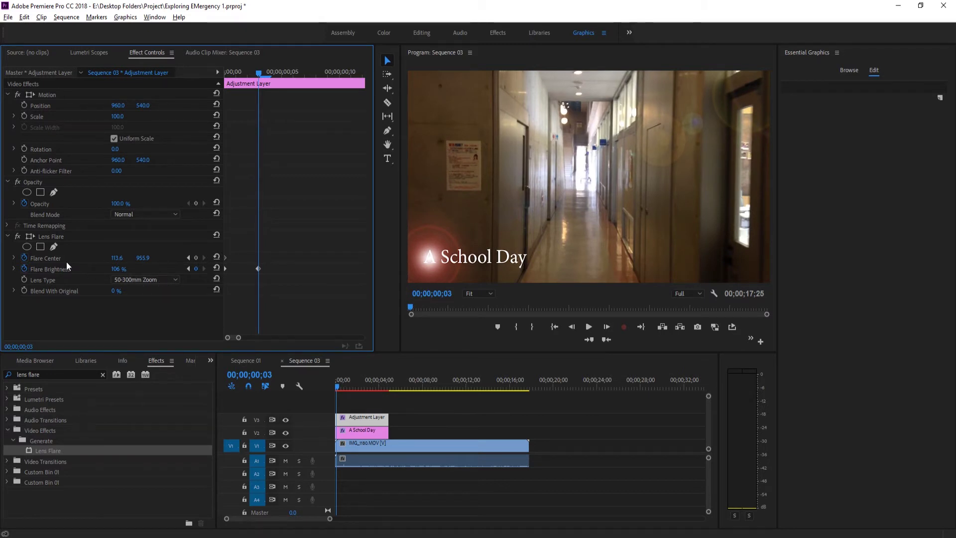
click(196, 258)
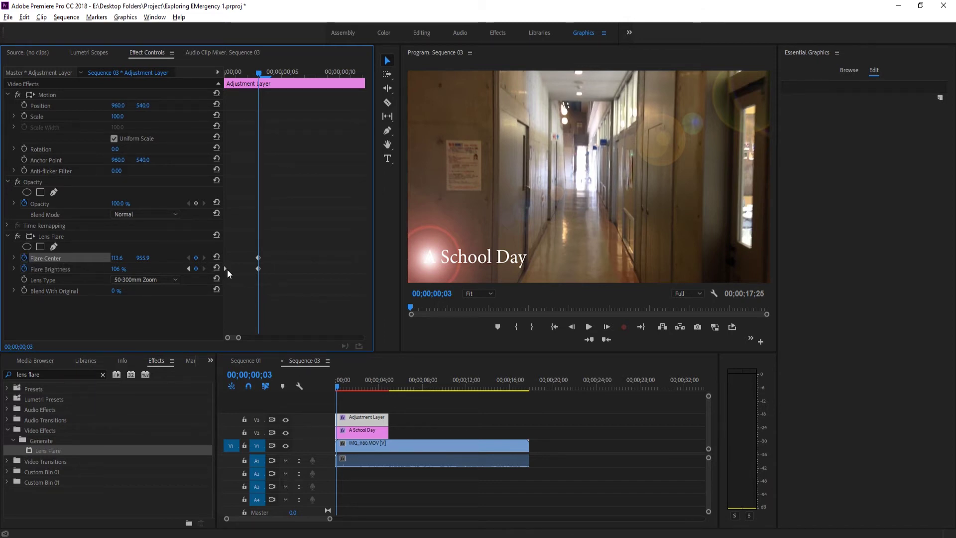
mouse_move(249, 72)
mouse_down()
mouse_move(205, 76)
mouse_move(250, 90)
mouse_up()
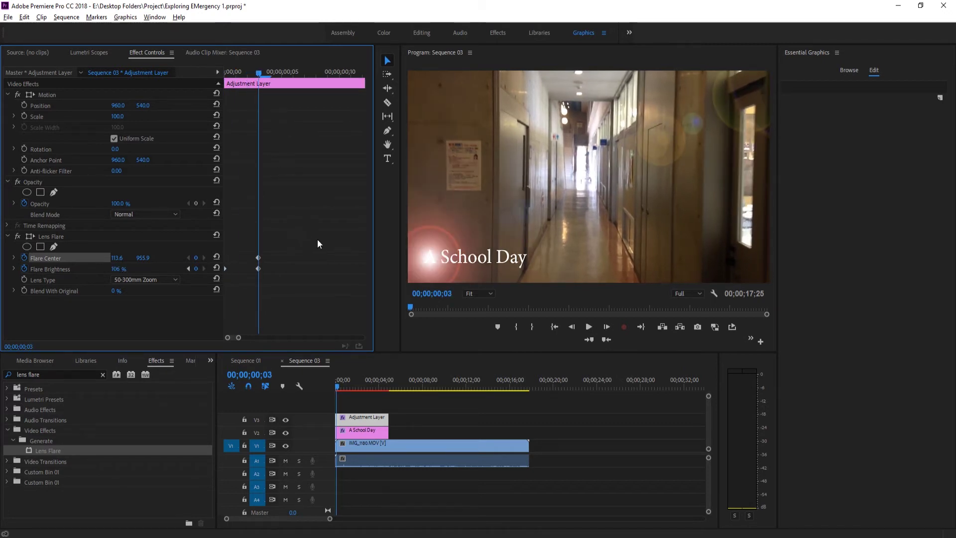
At frame 8, keyframe the flare centre at 625.6, 955.9 on the end of 'Day'
click(608, 327)
click(608, 326)
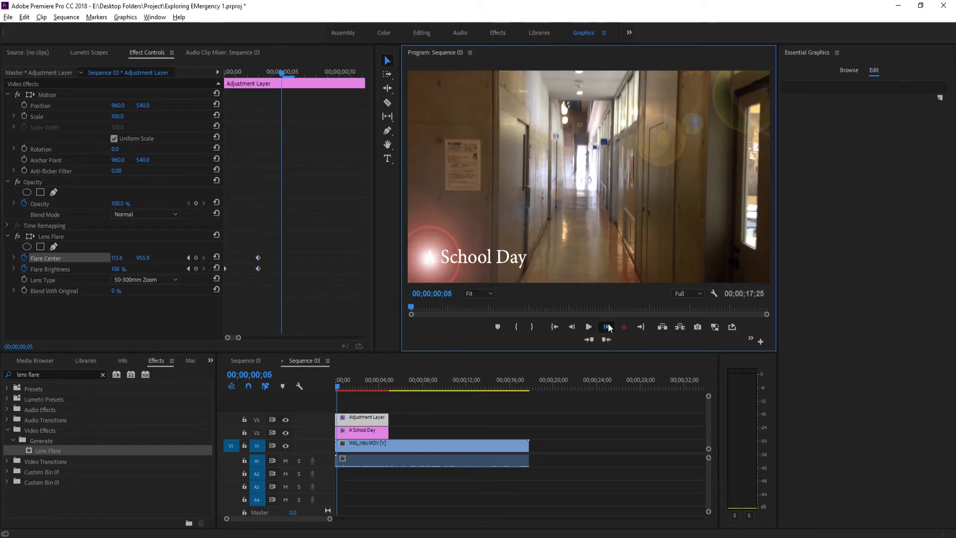
click(608, 327)
click(608, 327)
click(609, 327)
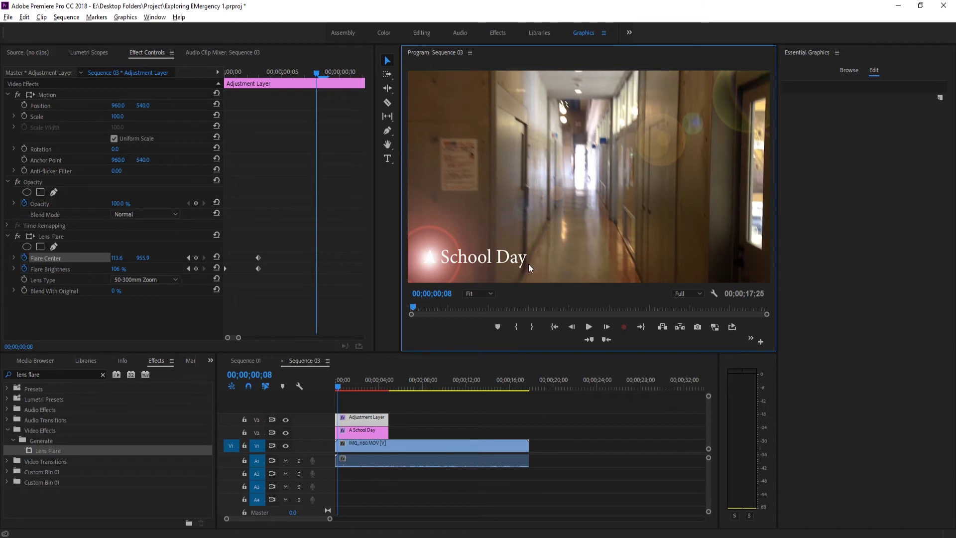
click(85, 258)
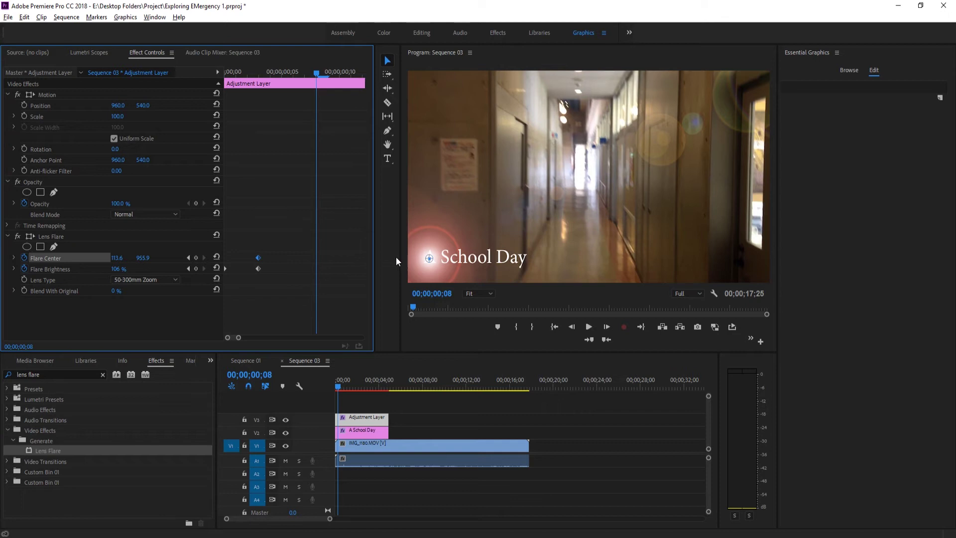
drag(430, 258, 523, 259)
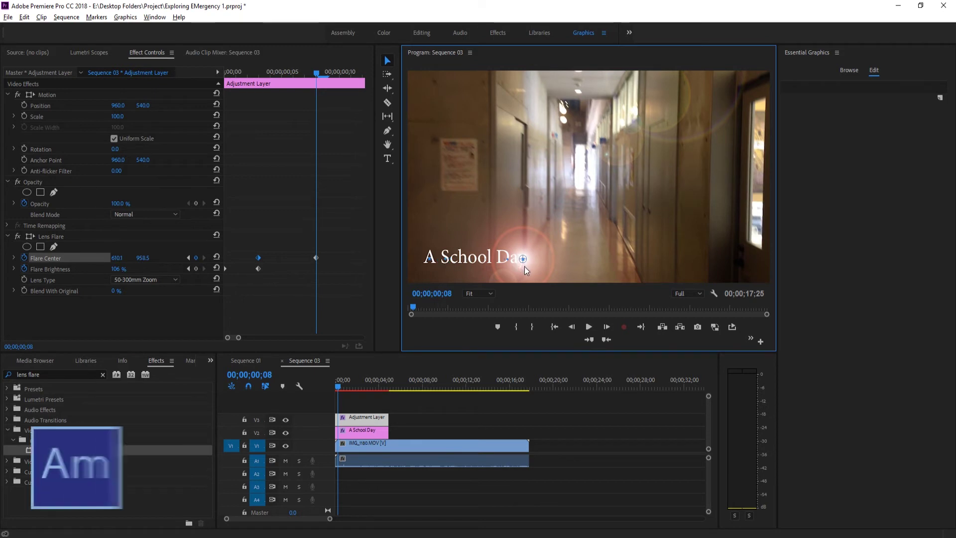
mouse_move(524, 267)
mouse_down()
mouse_move(430, 266)
mouse_move(432, 257)
mouse_move(526, 258)
mouse_up()
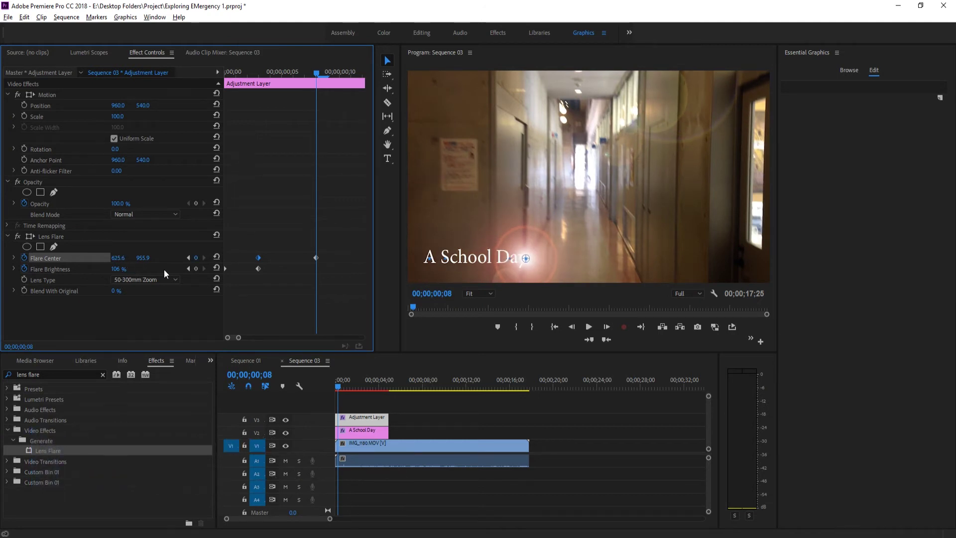
Hold Flare Brightness at 106% on frame 8 and fade it to 0% by frame 11
click(195, 271)
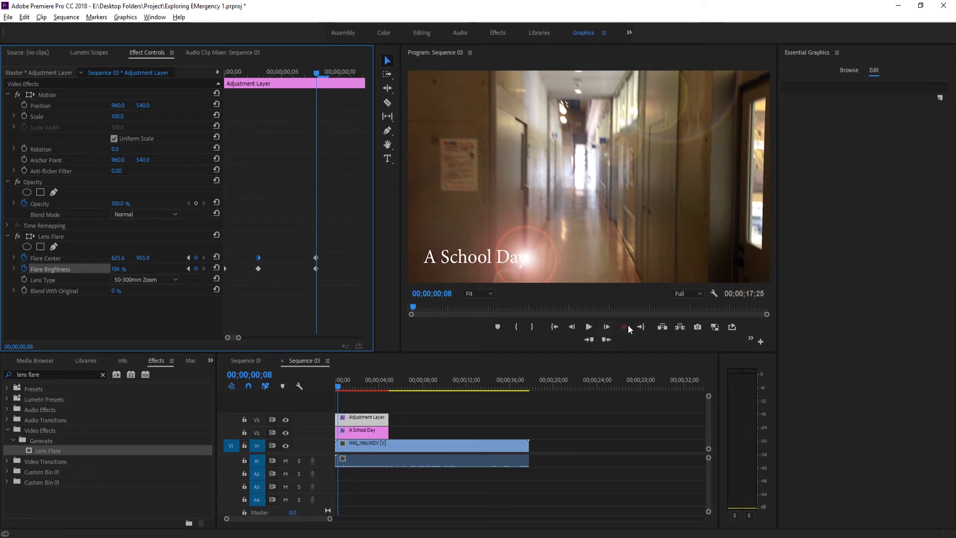
click(606, 327)
click(606, 327)
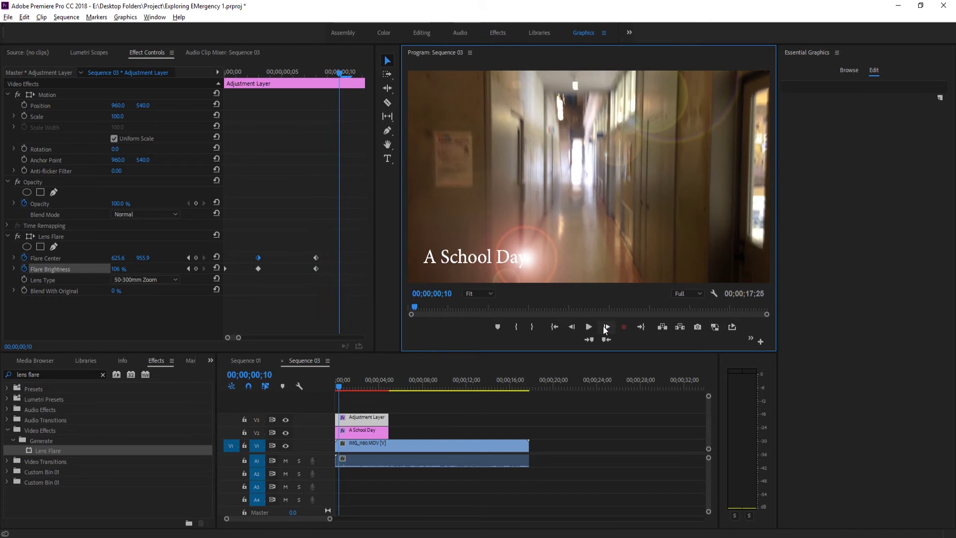
click(605, 327)
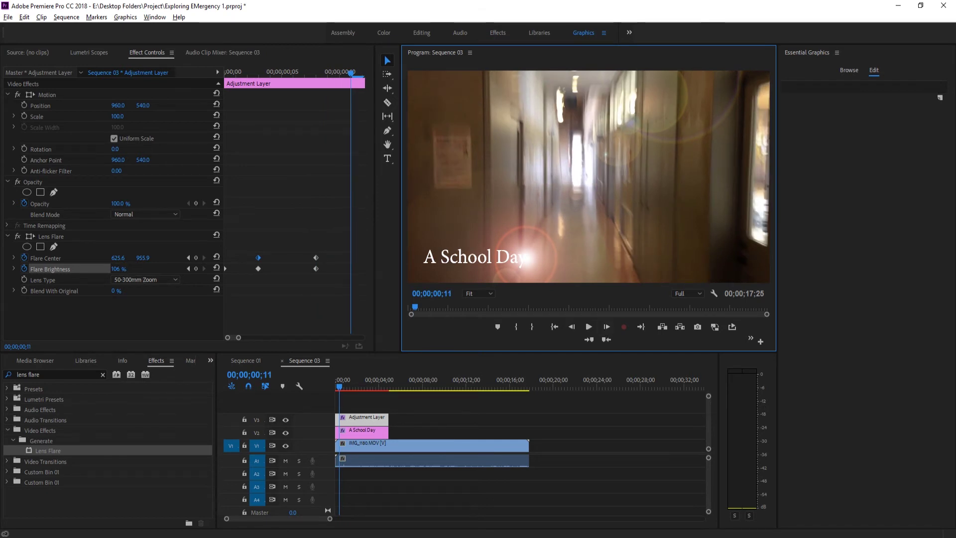
drag(119, 269, 79, 269)
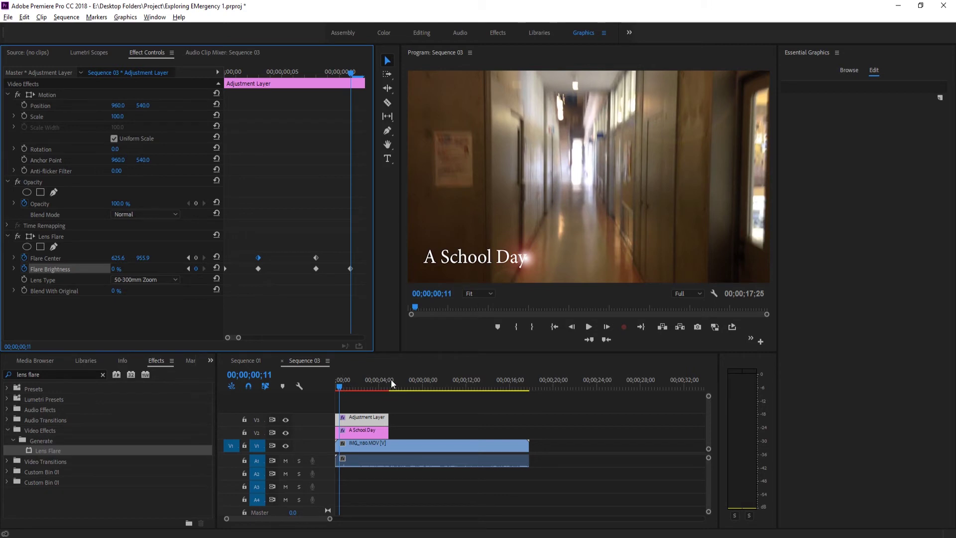
click(606, 327)
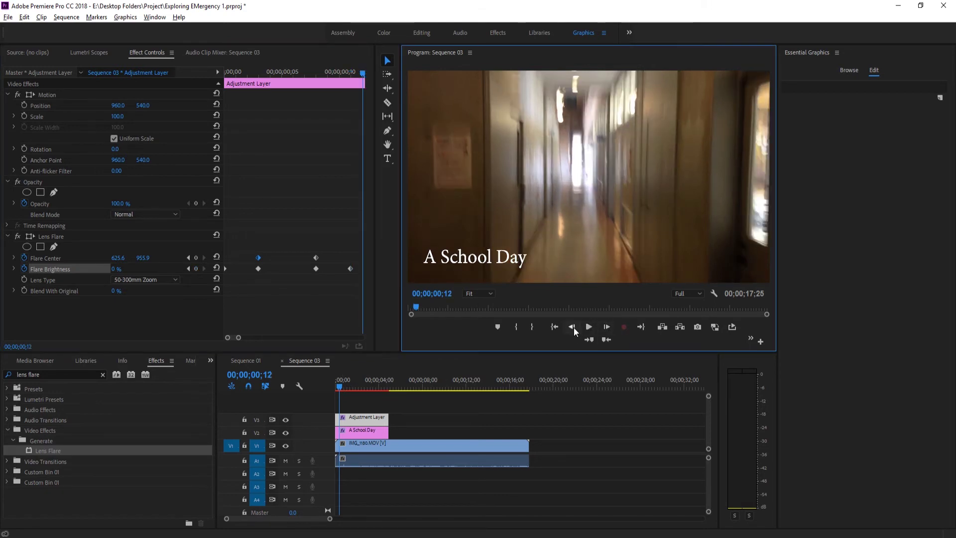
click(335, 386)
key(space)
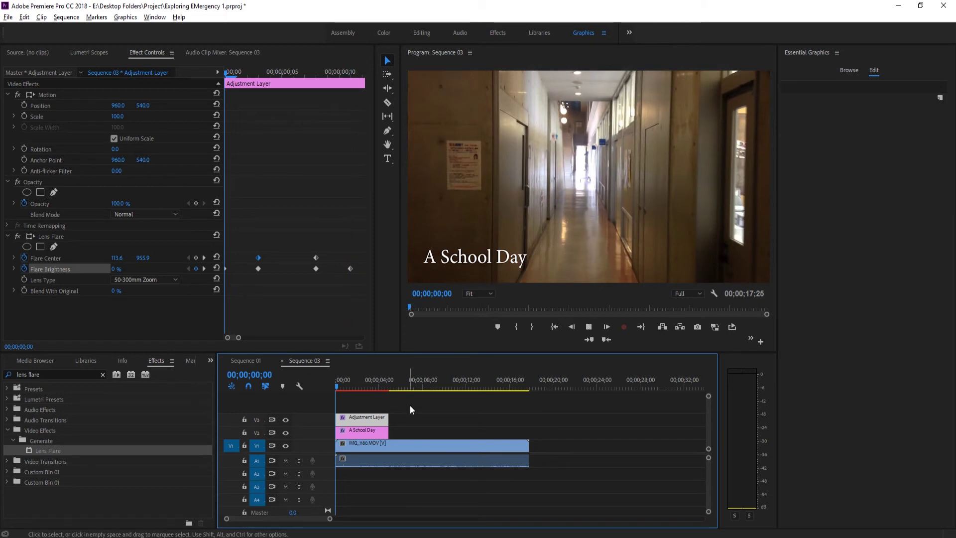
key(space)
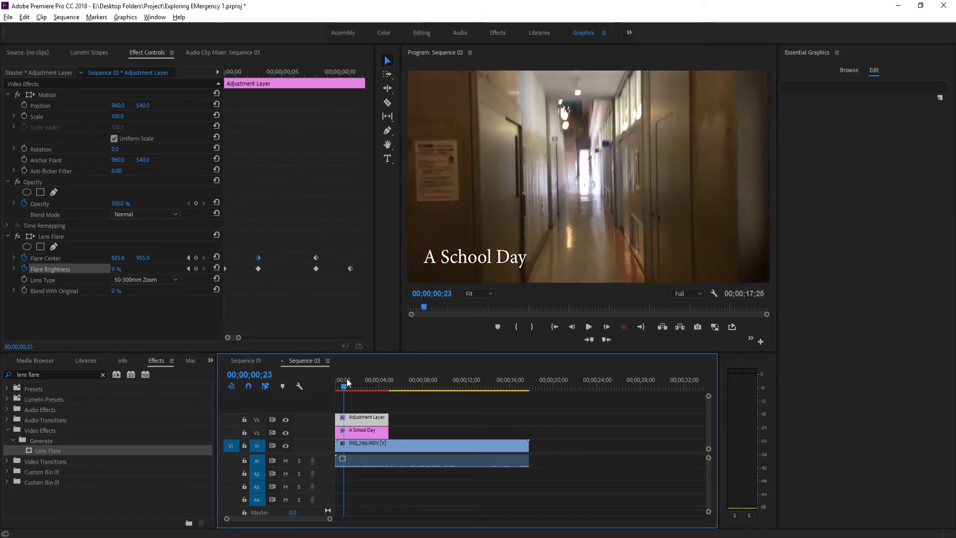
click(337, 386)
key(space)
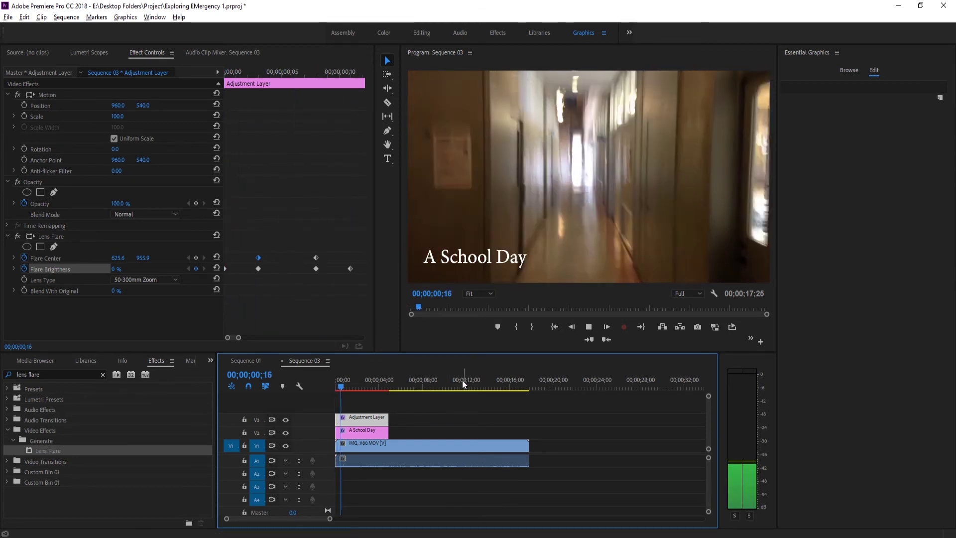
click(337, 387)
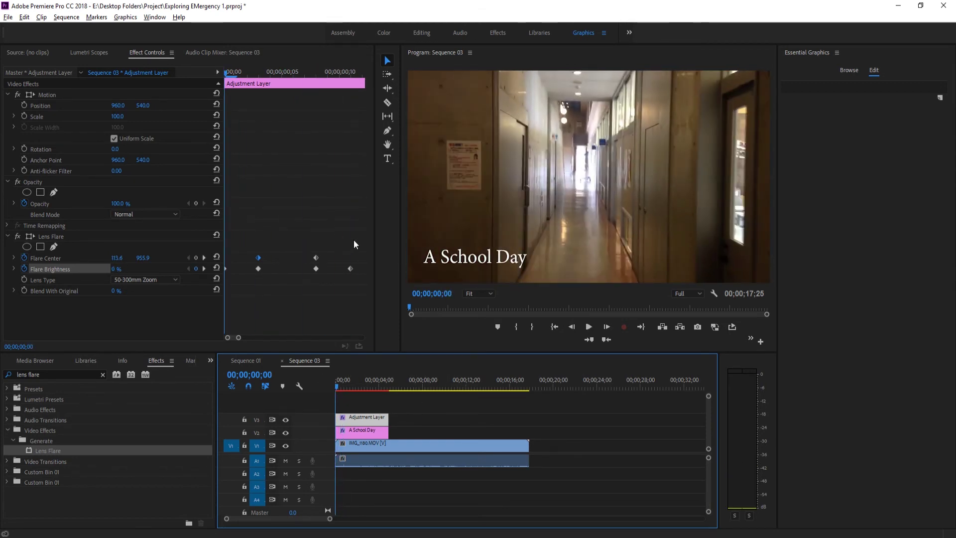
click(338, 265)
mouse_move(353, 252)
mouse_down()
mouse_move(324, 272)
mouse_move(331, 257)
mouse_move(348, 255)
mouse_up()
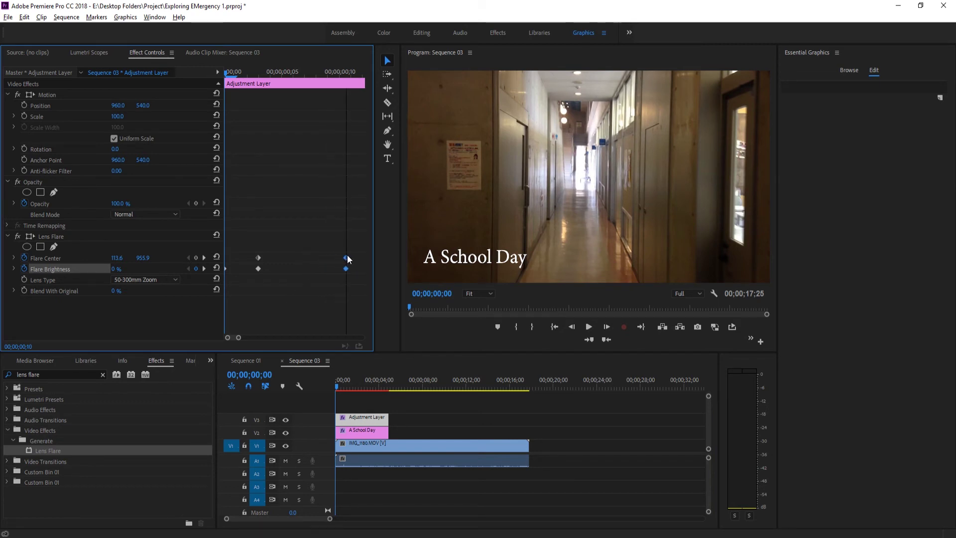
click(428, 404)
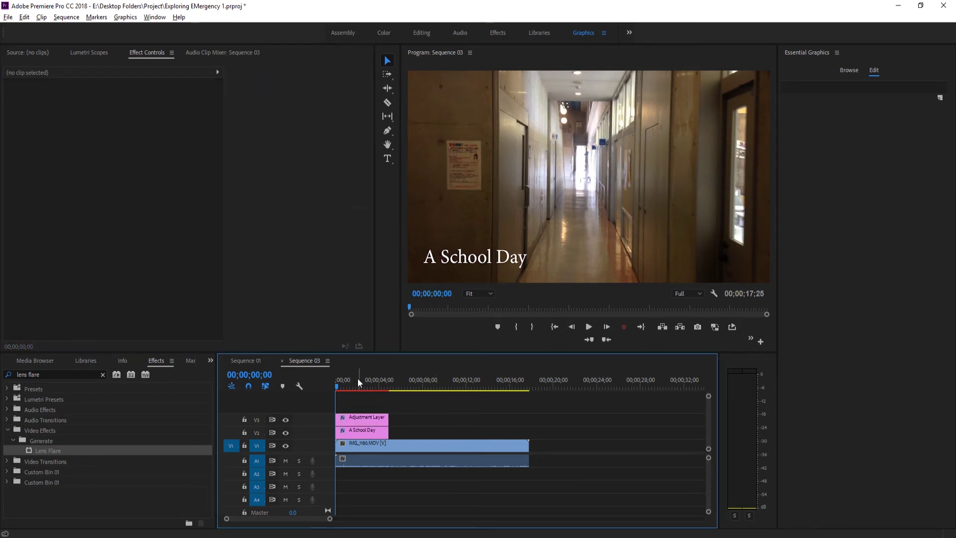
click(383, 417)
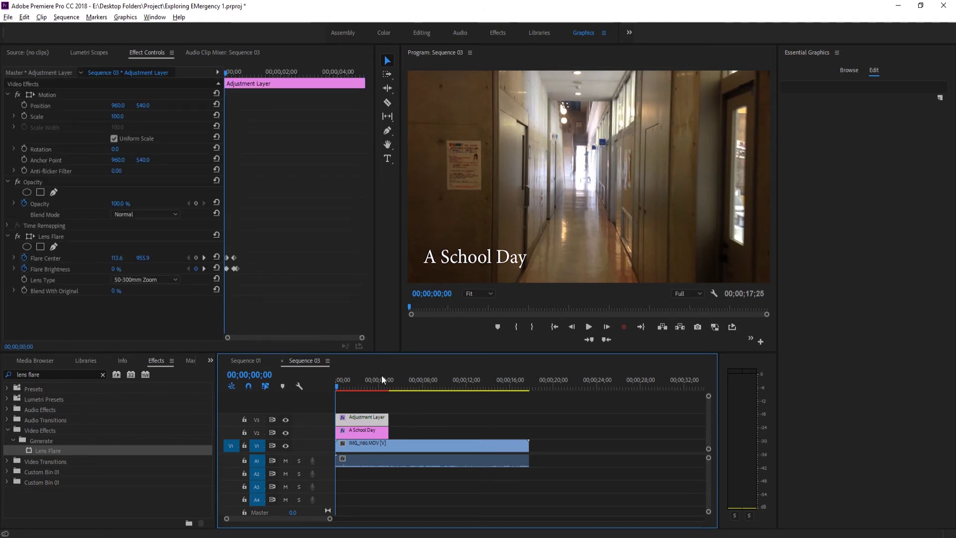
Add a 4-point polygon mask to the A School Day text and position it over the title
click(364, 429)
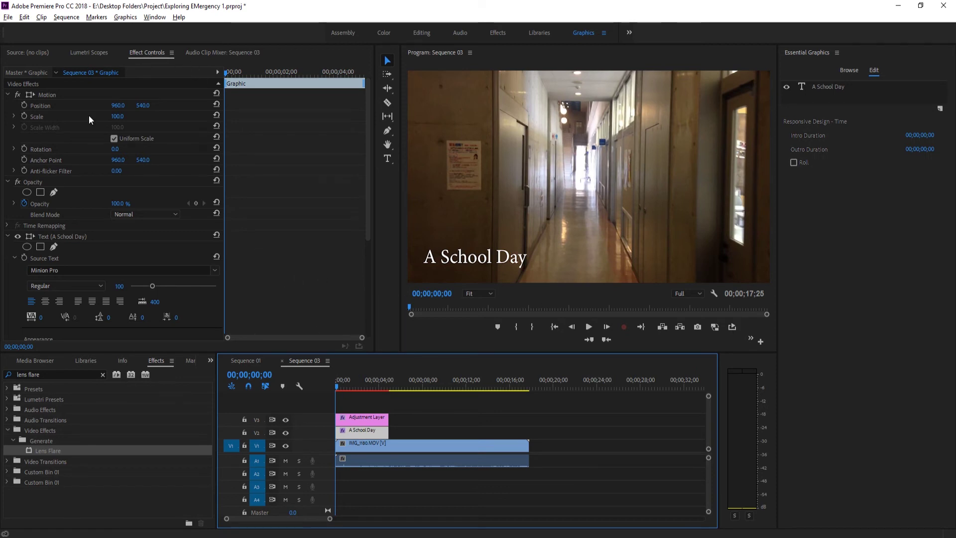
scroll(53, 238, down, 3)
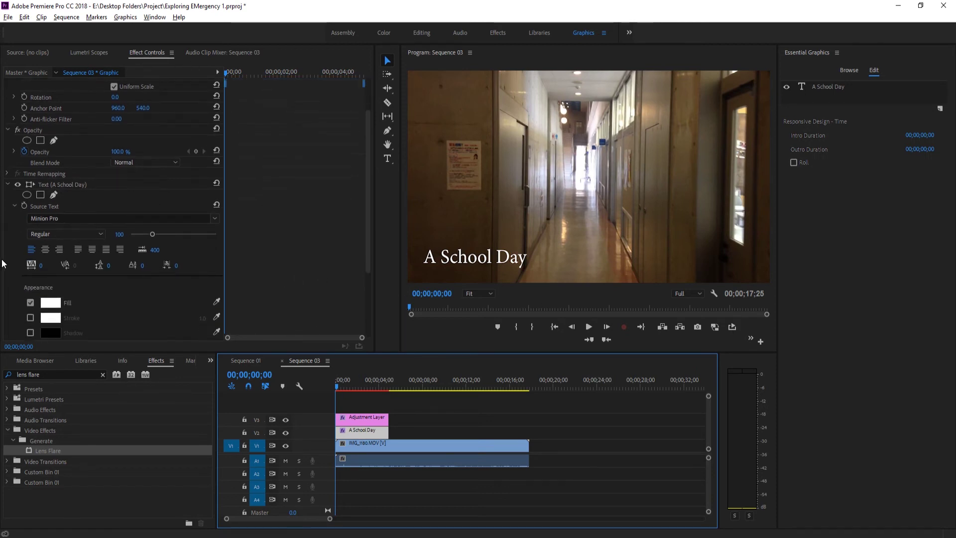
scroll(15, 264, down, 1)
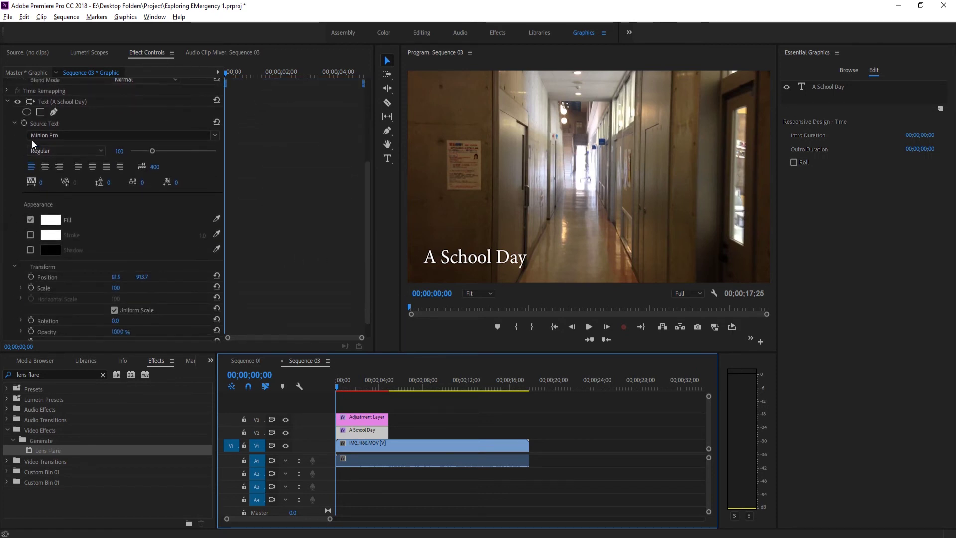
click(40, 112)
drag(584, 178, 499, 256)
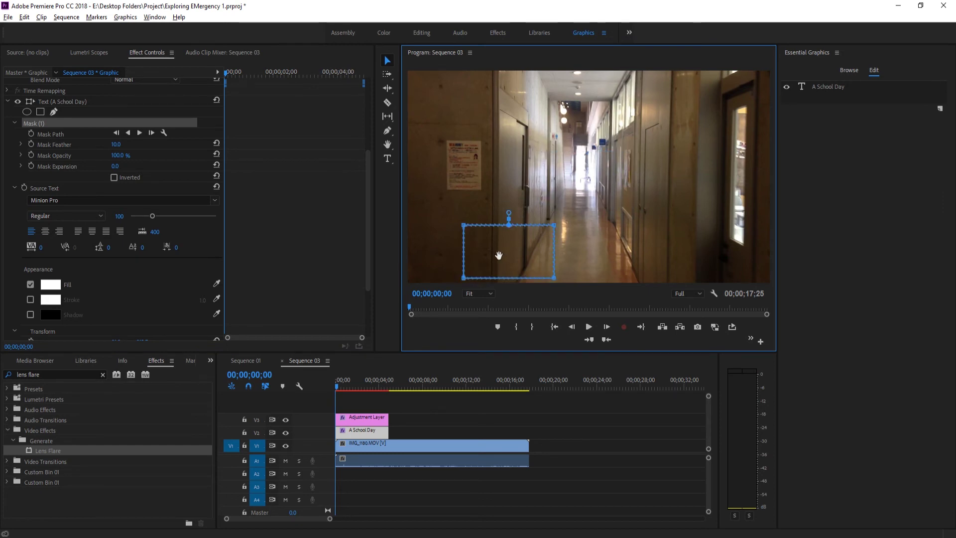
drag(499, 256, 464, 255)
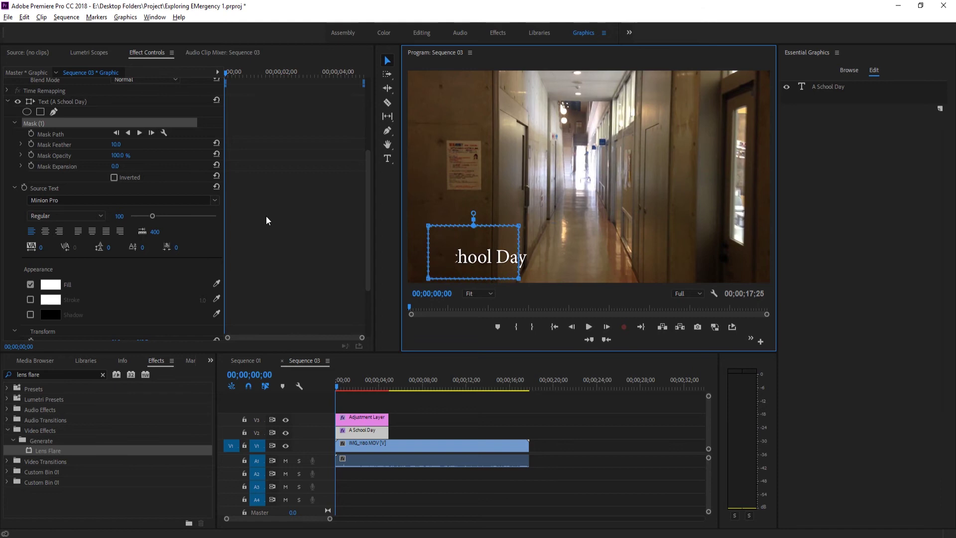
Invert Mask (1) and step forward to frame 3
click(115, 177)
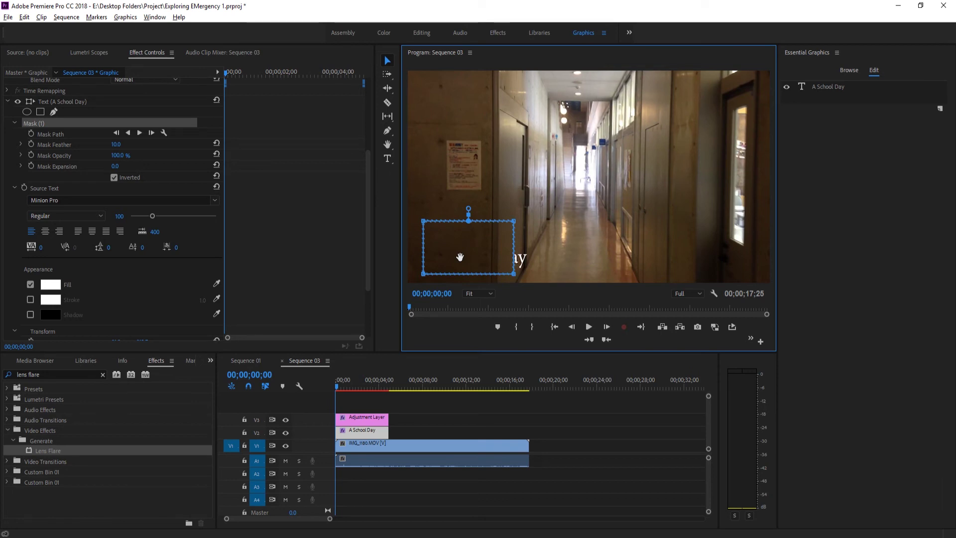
click(608, 327)
click(608, 327)
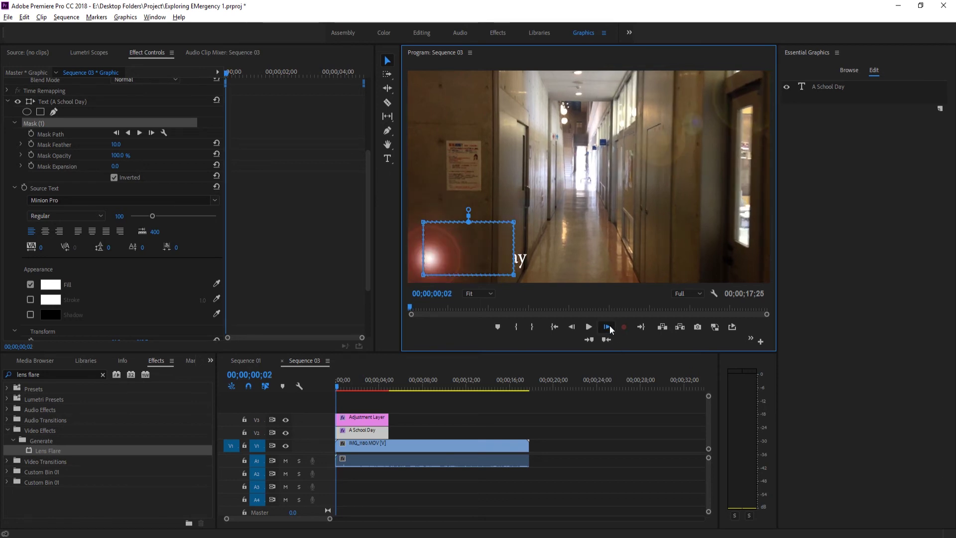
click(608, 326)
Nudge the mask and stretch its right corners to cover the whole 'A School Day' title
drag(475, 255, 475, 262)
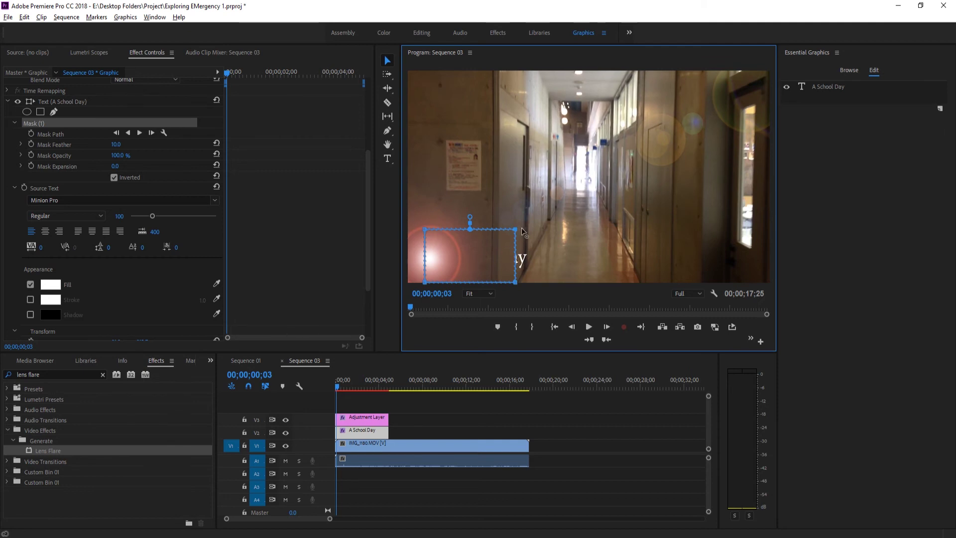
drag(522, 229, 534, 229)
drag(516, 282, 532, 282)
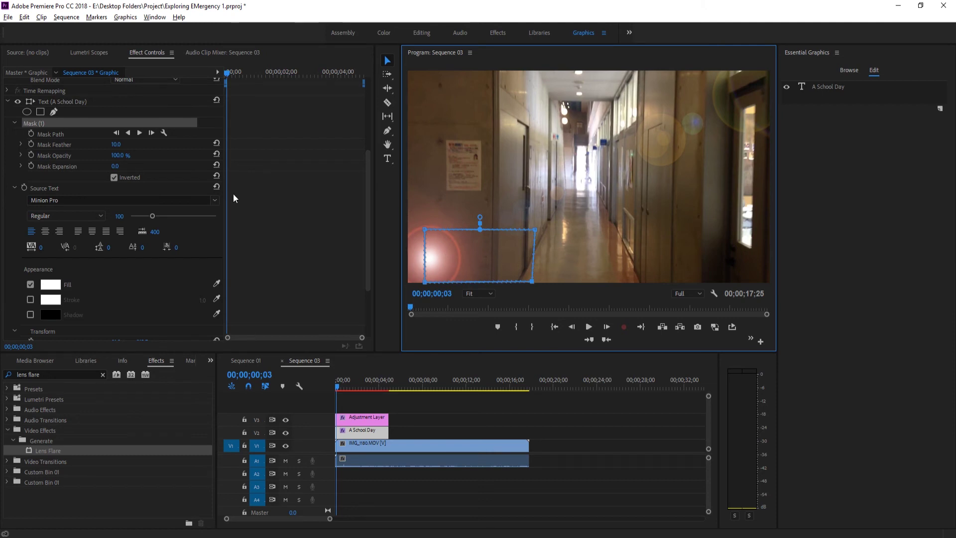
Set a Mask Path keyframe at frame 3, then move the playhead to frame 11
click(31, 134)
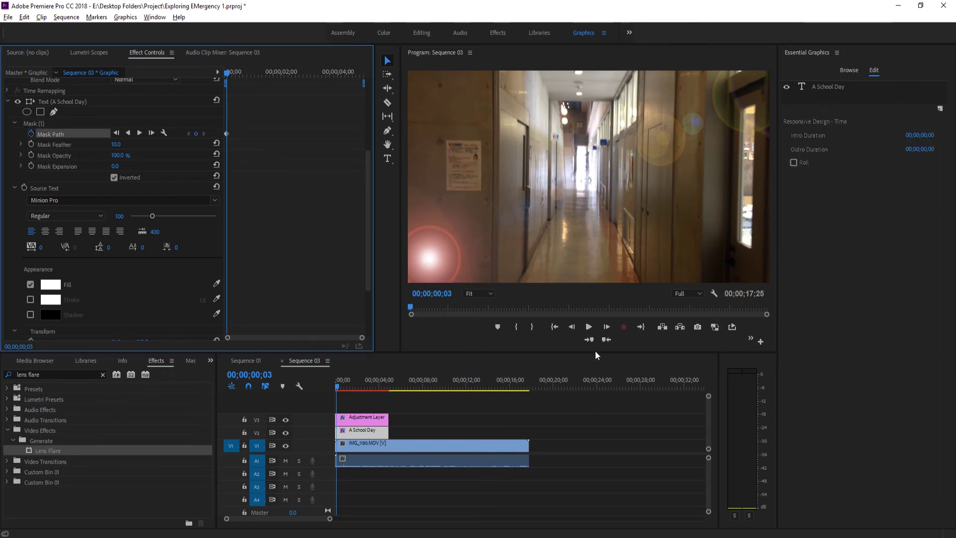
click(611, 326)
click(611, 326)
click(612, 326)
click(612, 327)
click(611, 325)
click(610, 324)
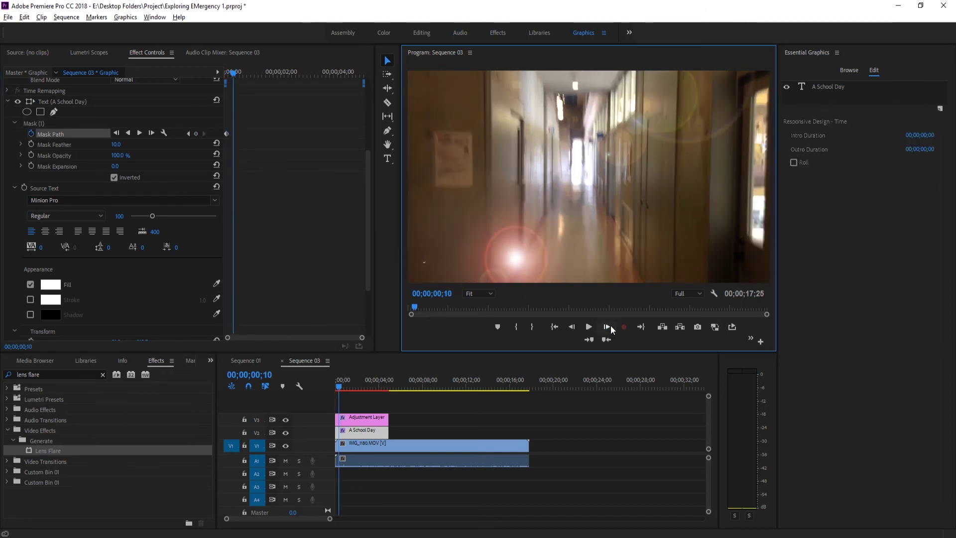
click(610, 324)
click(611, 325)
click(610, 325)
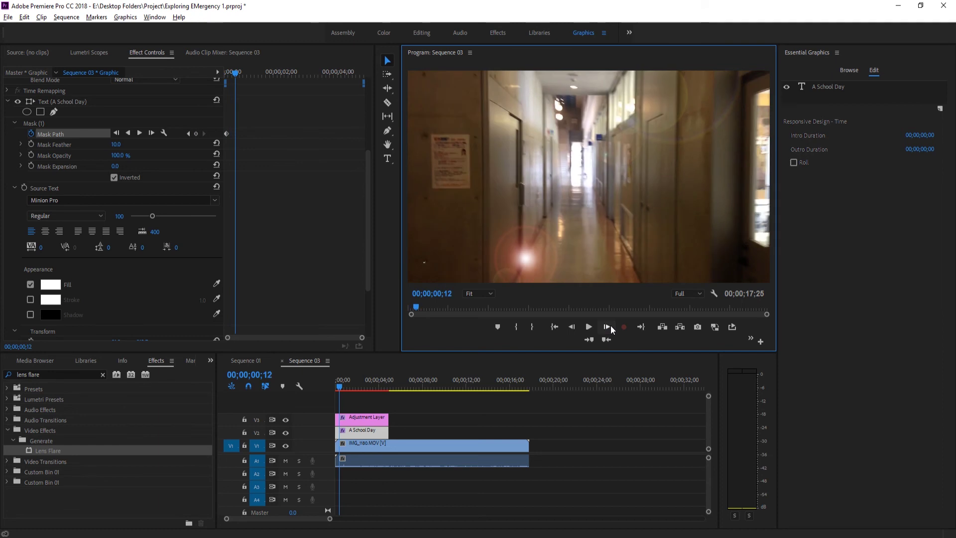
click(573, 326)
At frame 11, move the mask right past the title's end to reveal 'A School Day'
click(59, 133)
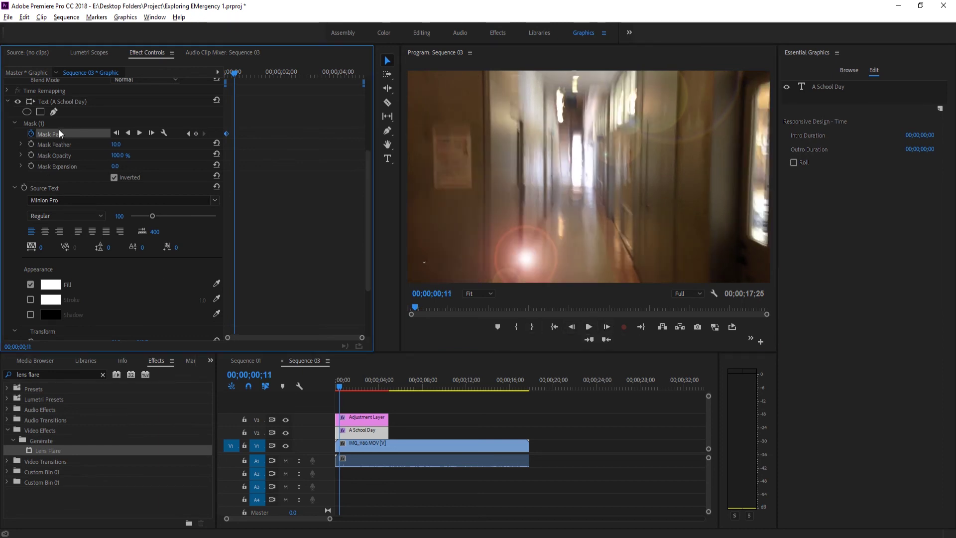
click(295, 217)
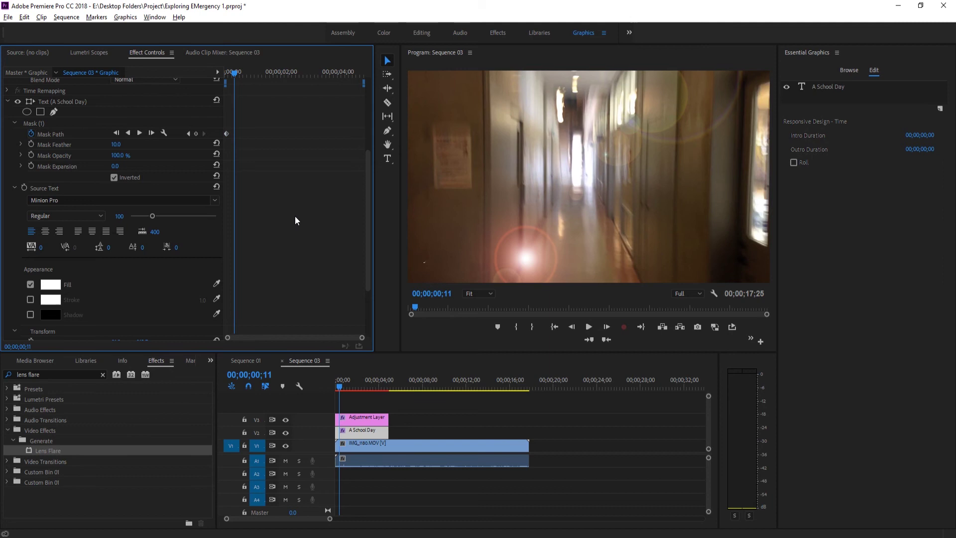
click(58, 144)
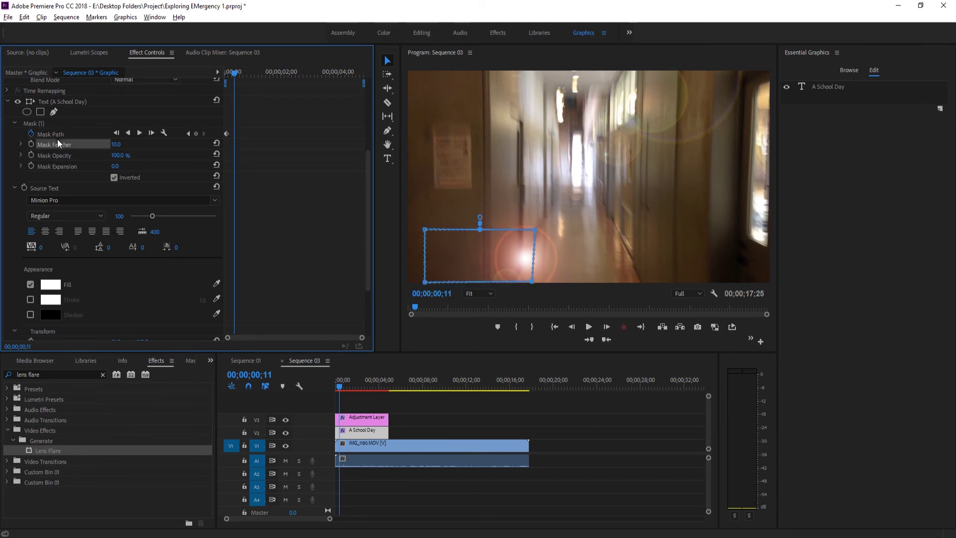
click(481, 252)
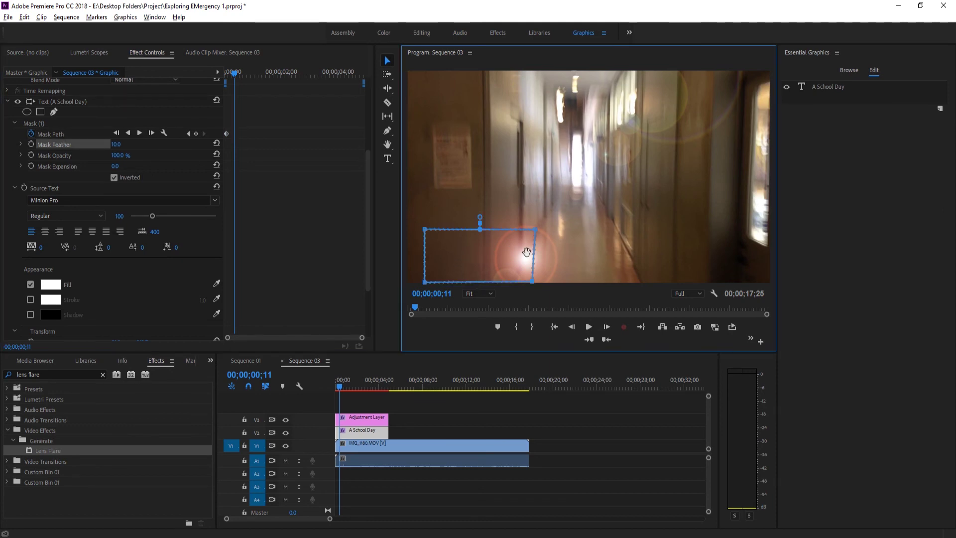
drag(526, 252, 600, 253)
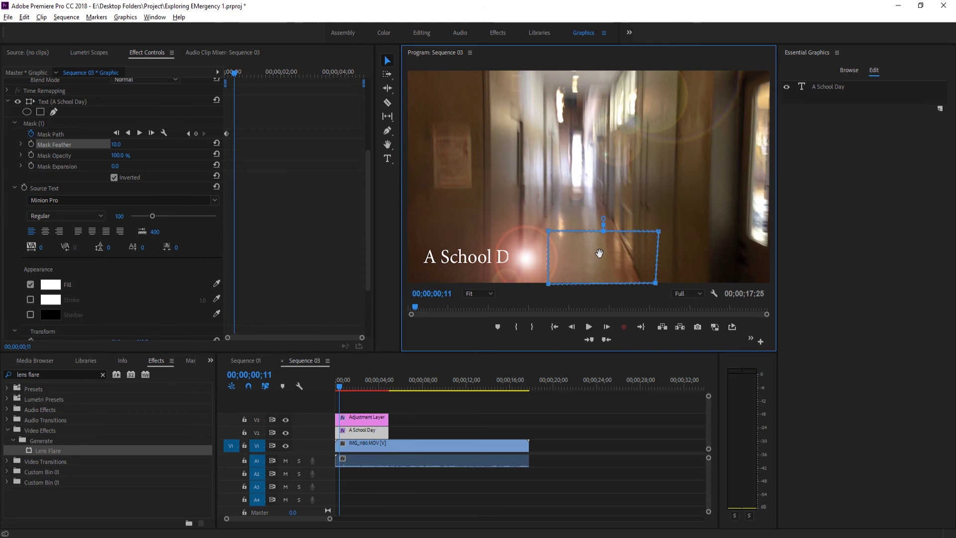
drag(600, 254, 580, 255)
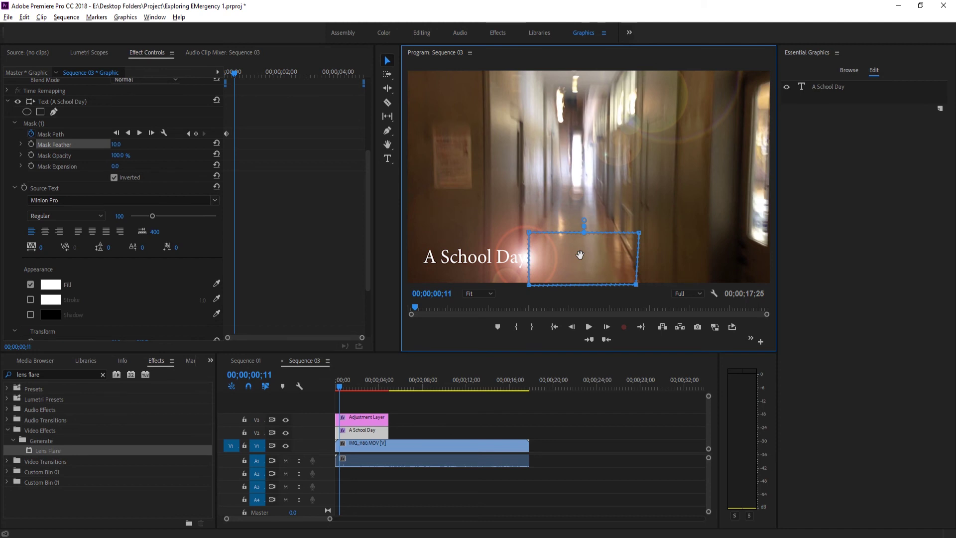
drag(580, 255, 483, 259)
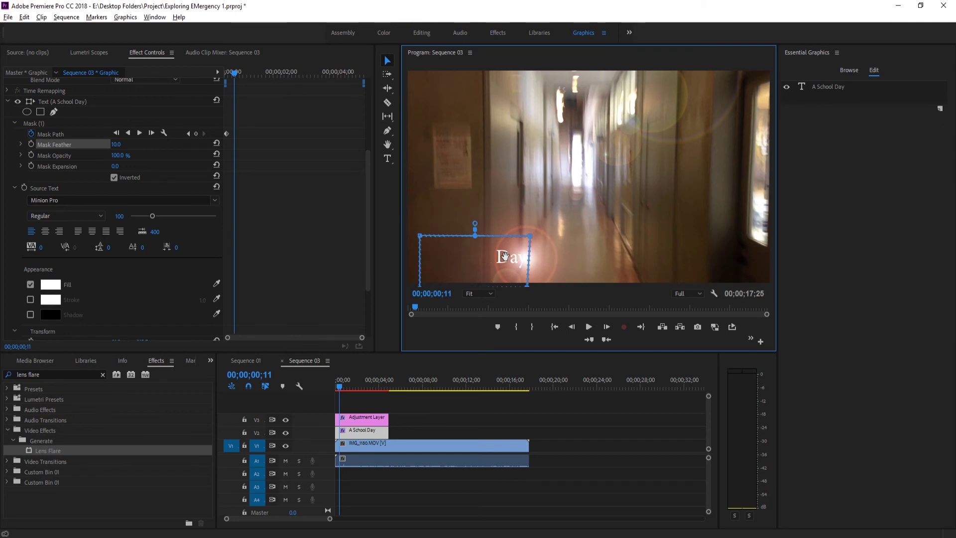
drag(504, 256, 580, 254)
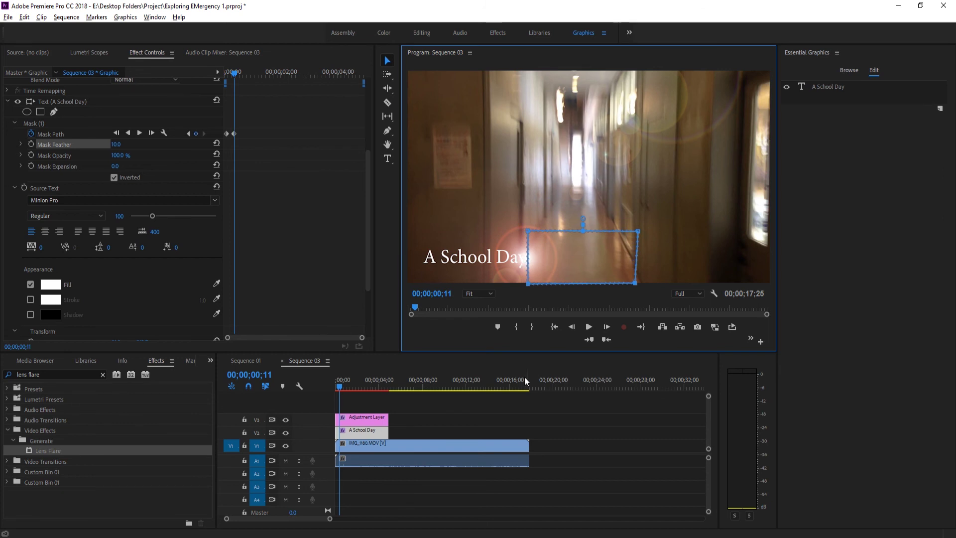
Play the sequence from the start several times to preview the title reveal
click(337, 388)
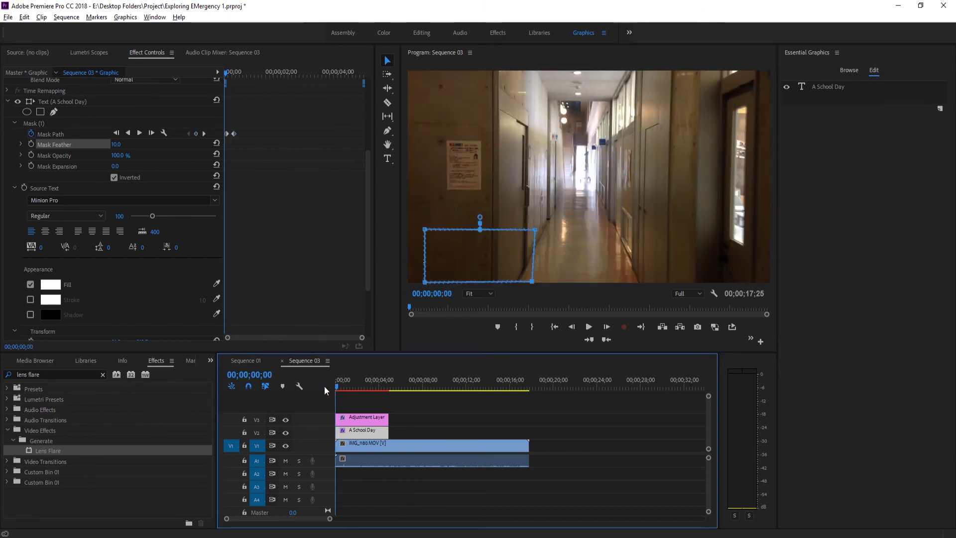
key(space)
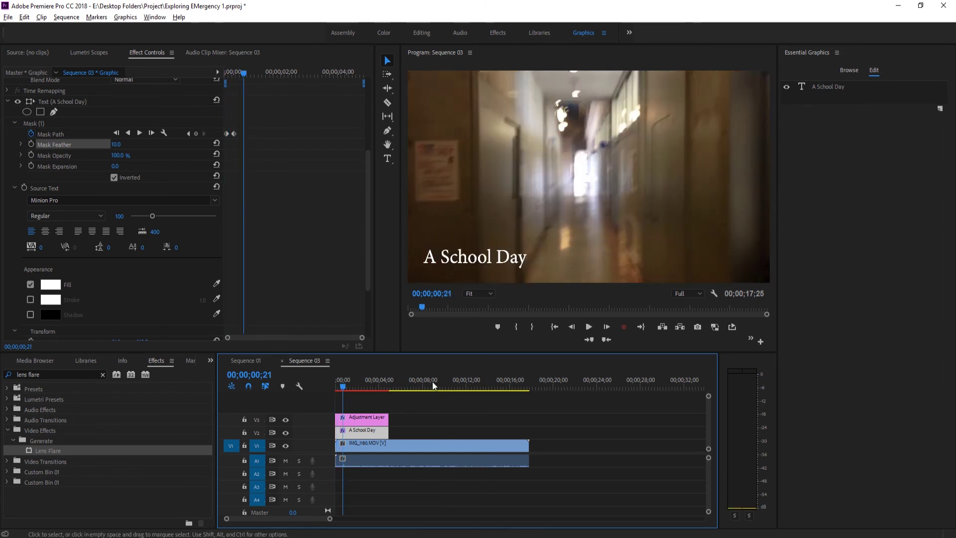
key(space)
click(339, 388)
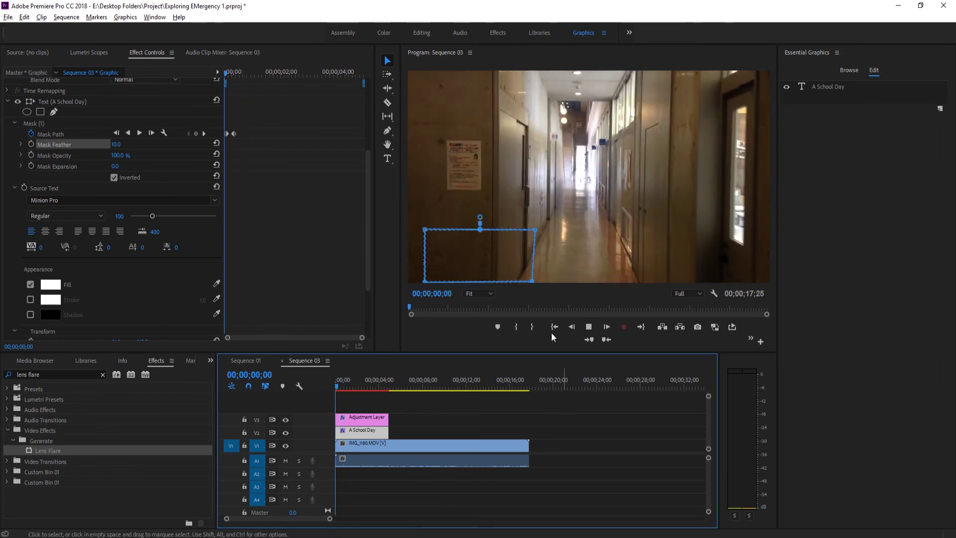
click(348, 388)
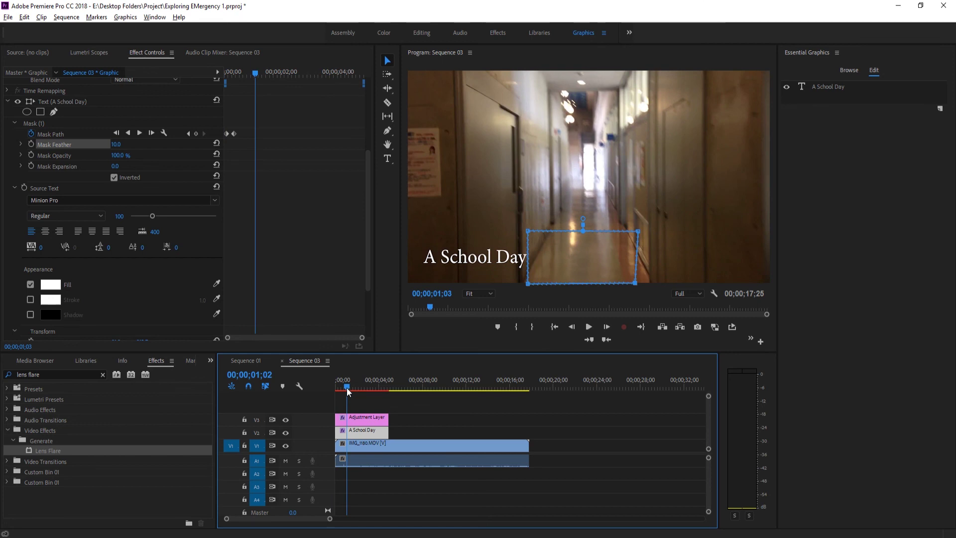
key(space)
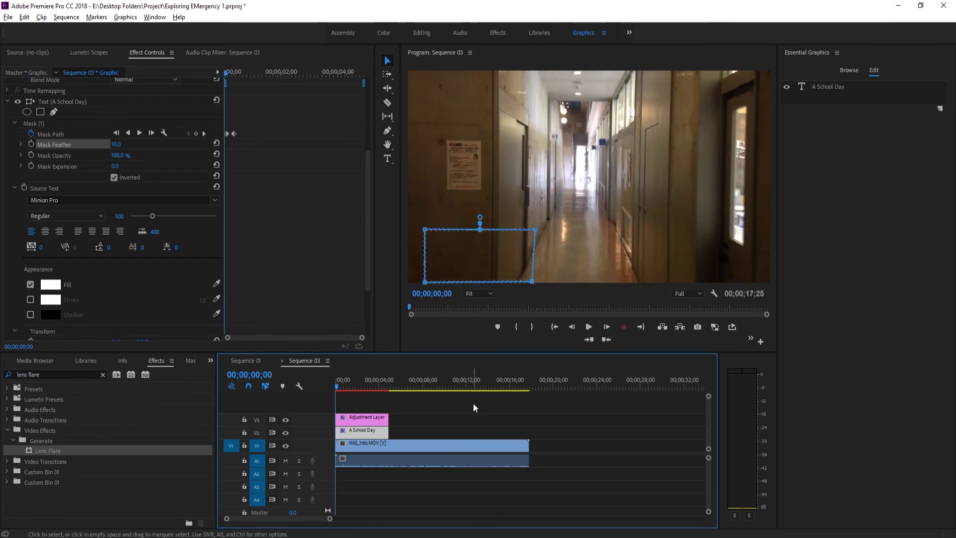
key(space)
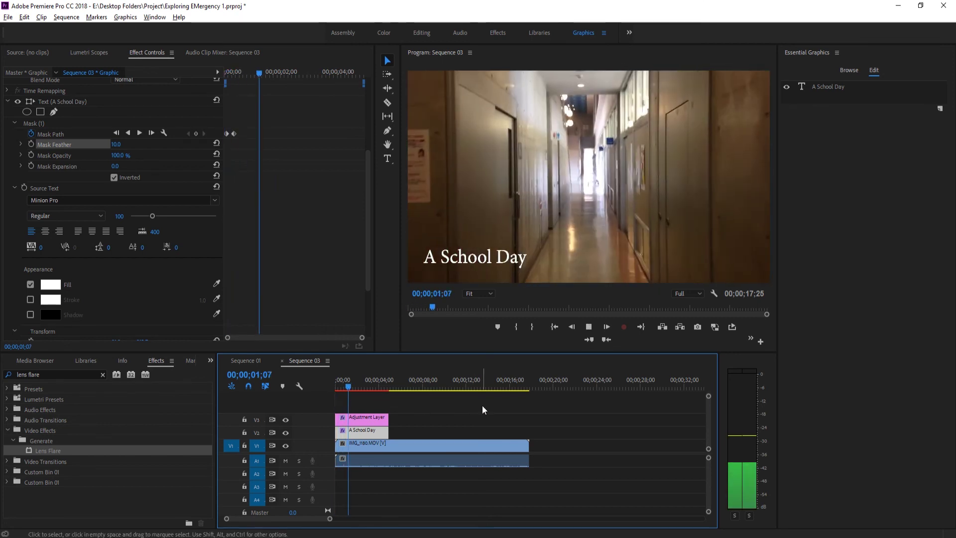
key(space)
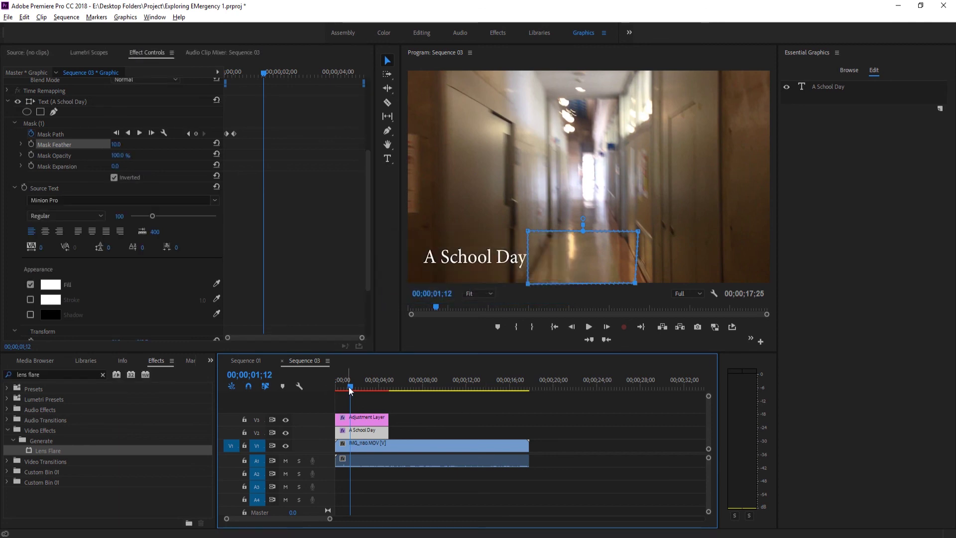
Save the project, replay the reveal, and scrub back to frame 11
key(Home)
key(space)
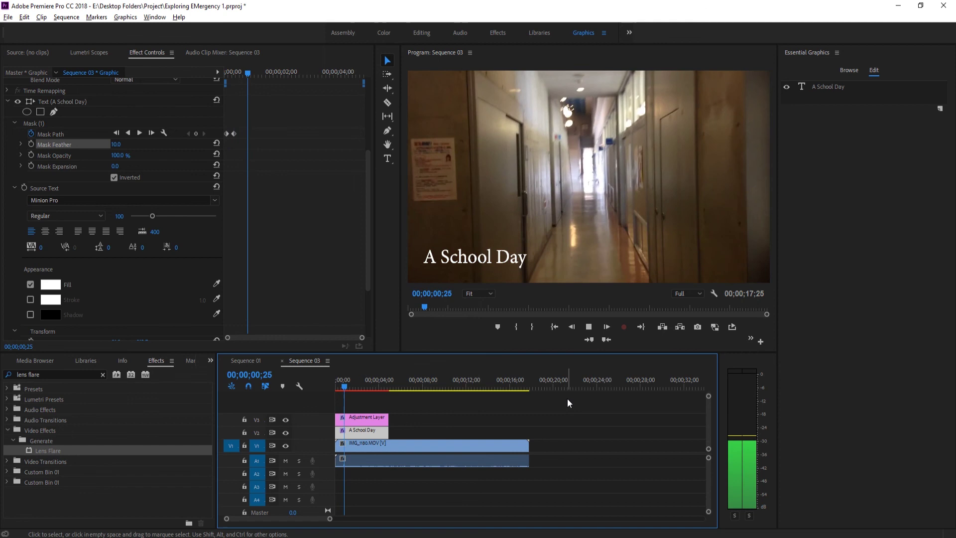
key(space)
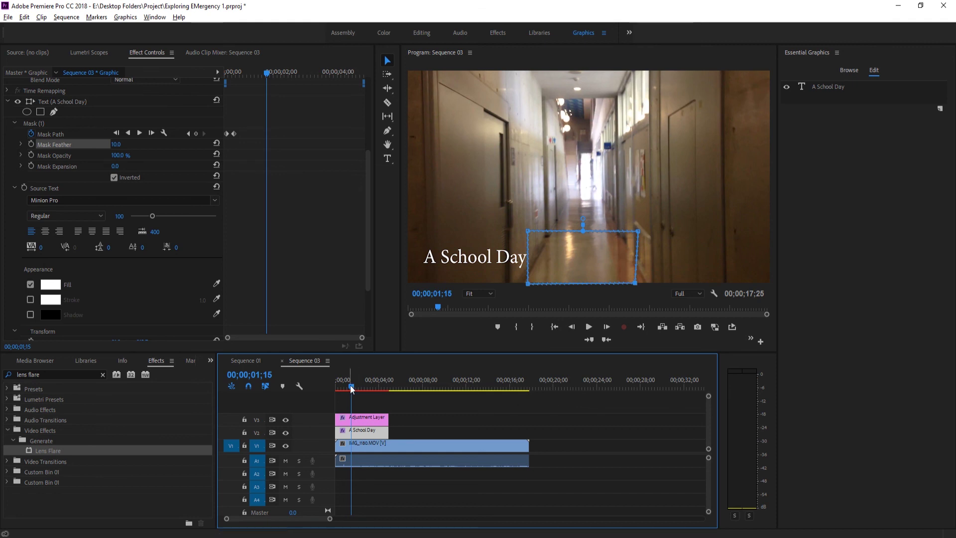
drag(352, 387, 329, 390)
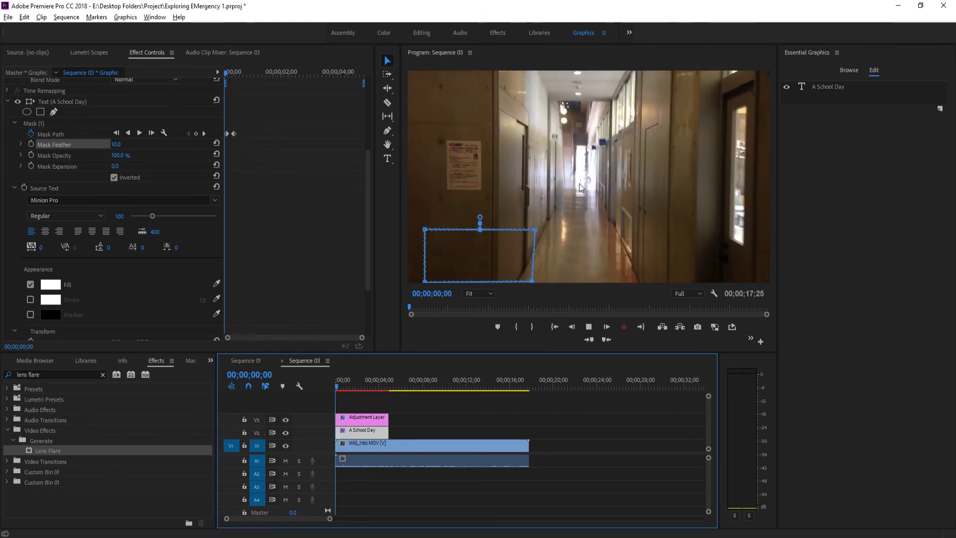
key(space)
key(space)
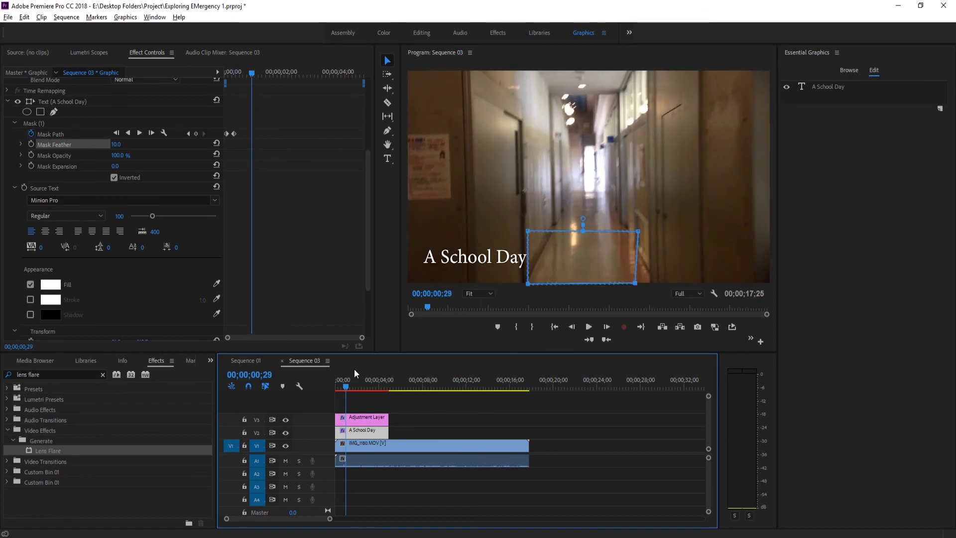
drag(344, 389, 339, 392)
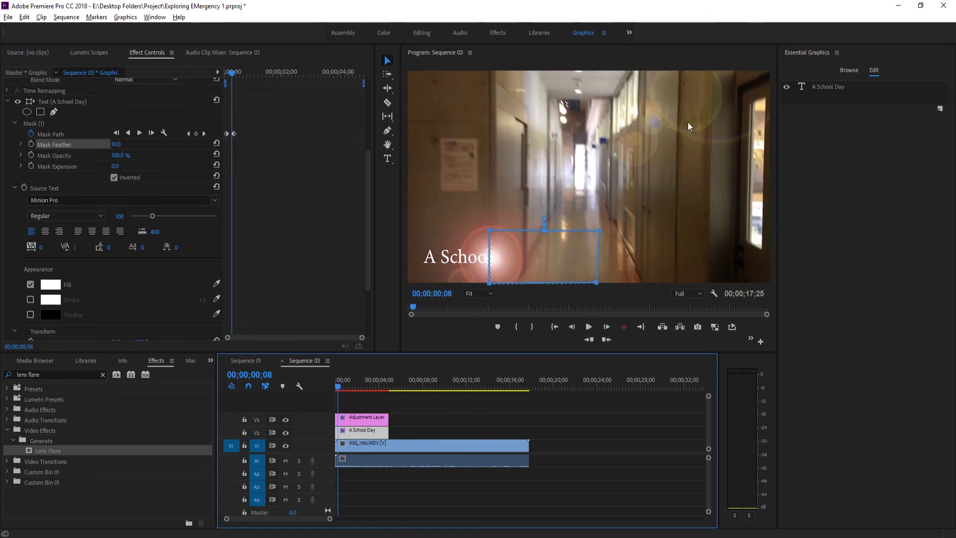